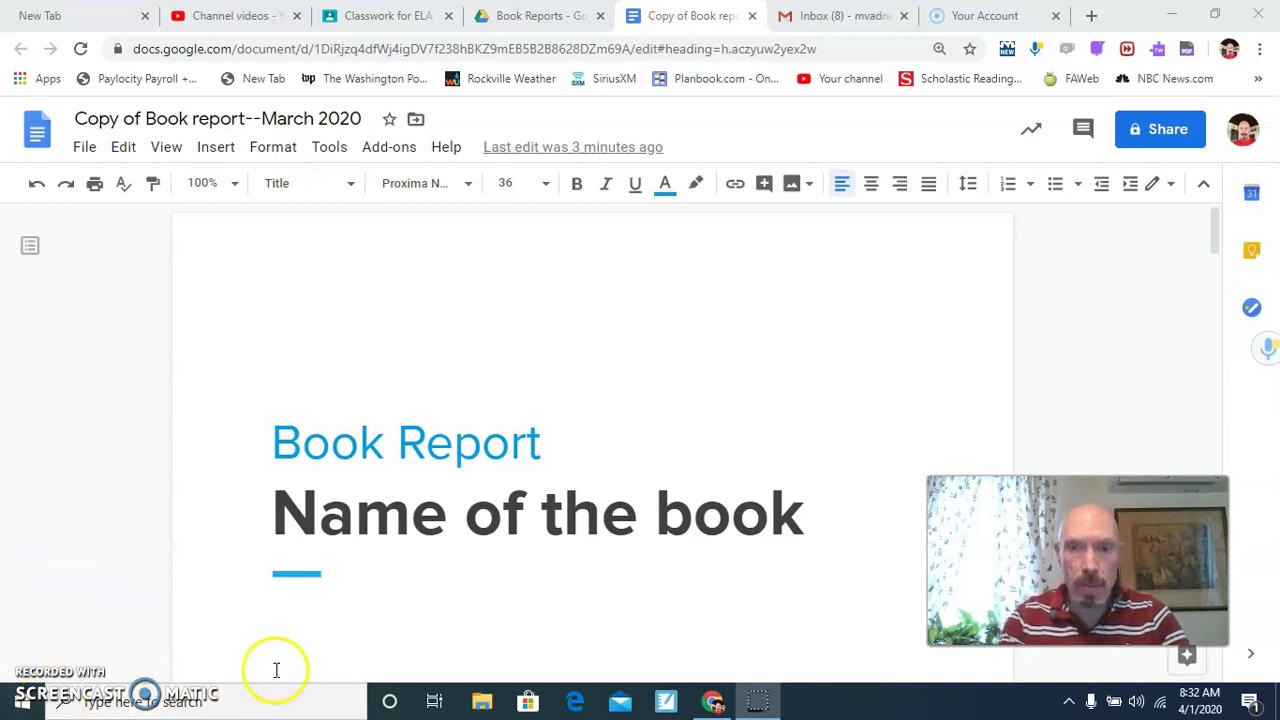
Replace the book-name placeholder in the heading with 'No More Dead Dogs'.
click(802, 519)
drag(802, 519, 227, 515)
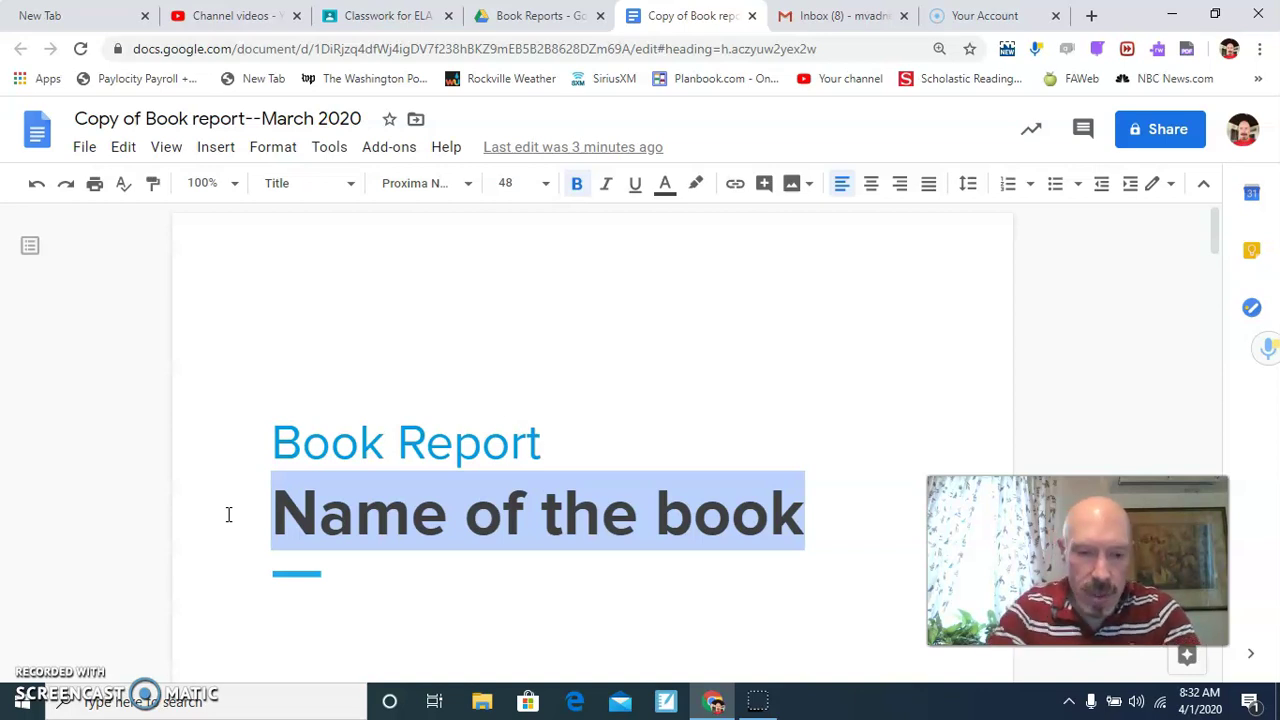
text(No More D)
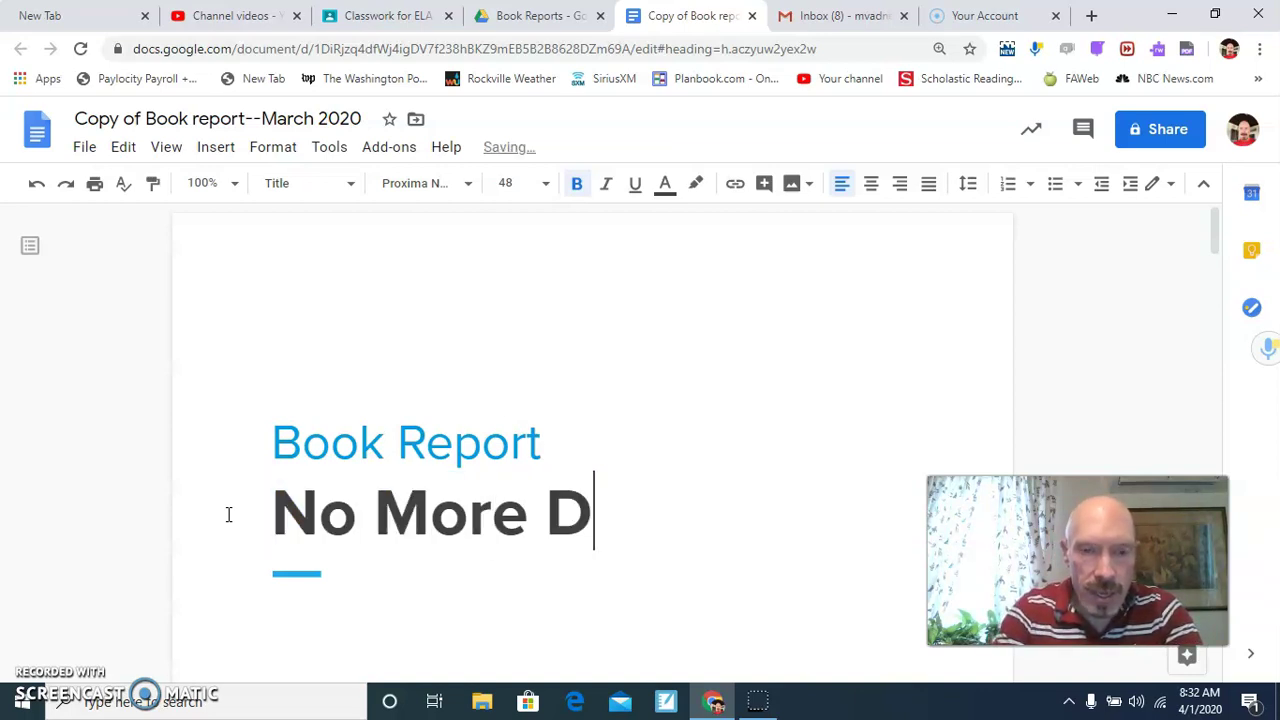
text(ead Dogs)
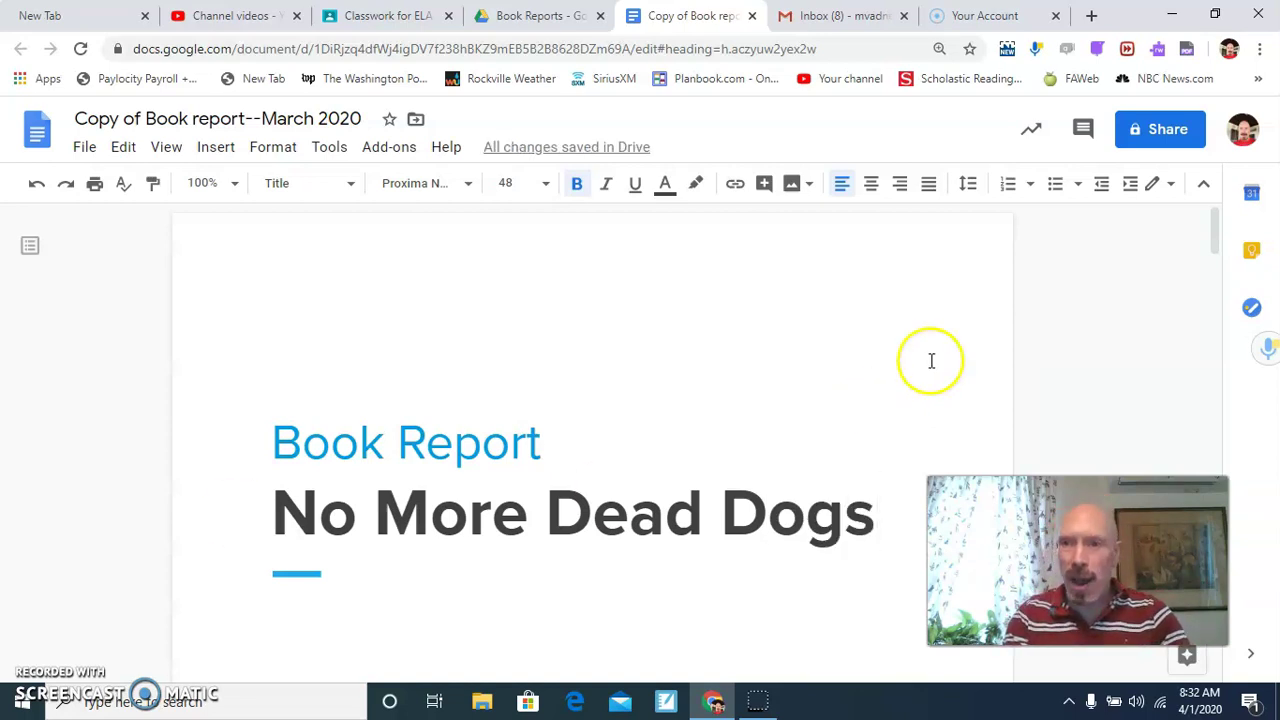
Replace the 'Your Name' placeholder with the student's name.
drag(1214, 224, 1217, 295)
click(373, 346)
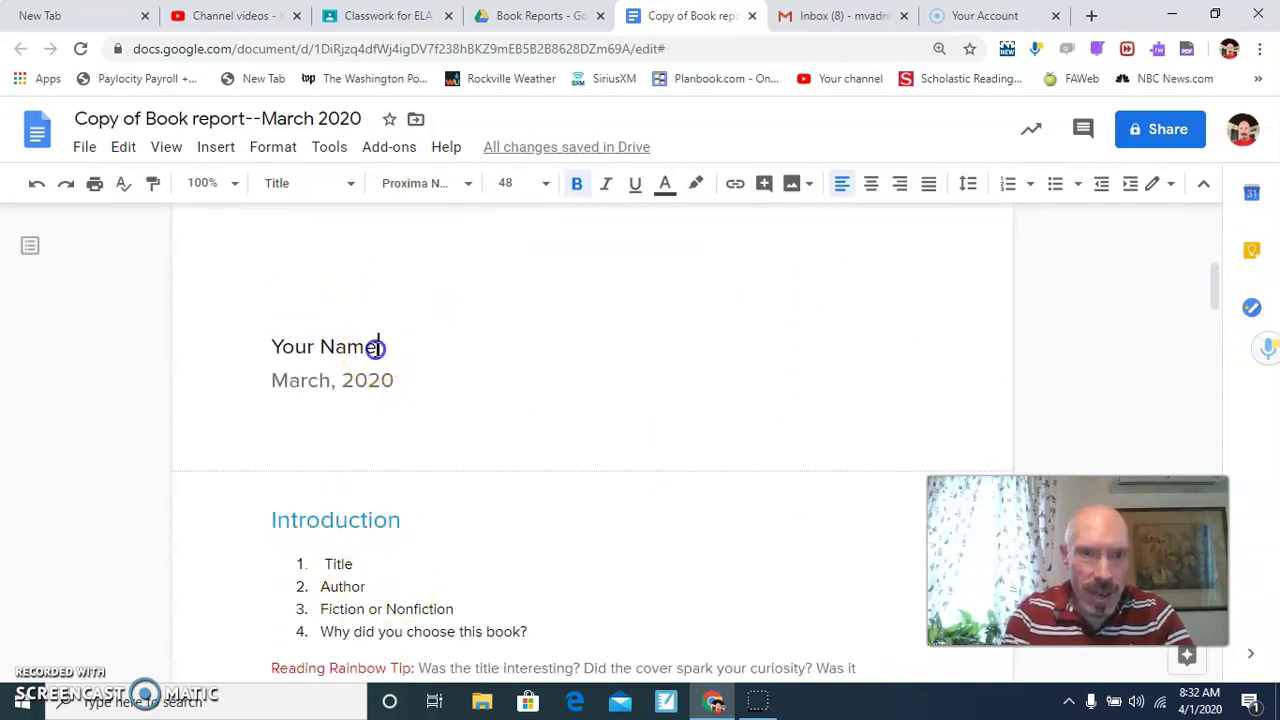
key(BackSpace)
key(BackSpace)
key(BackSpace)
key(BackSpace)
key(BackSpace)
key(BackSpace)
key(BackSpace)
key(BackSpace)
key(BackSpace)
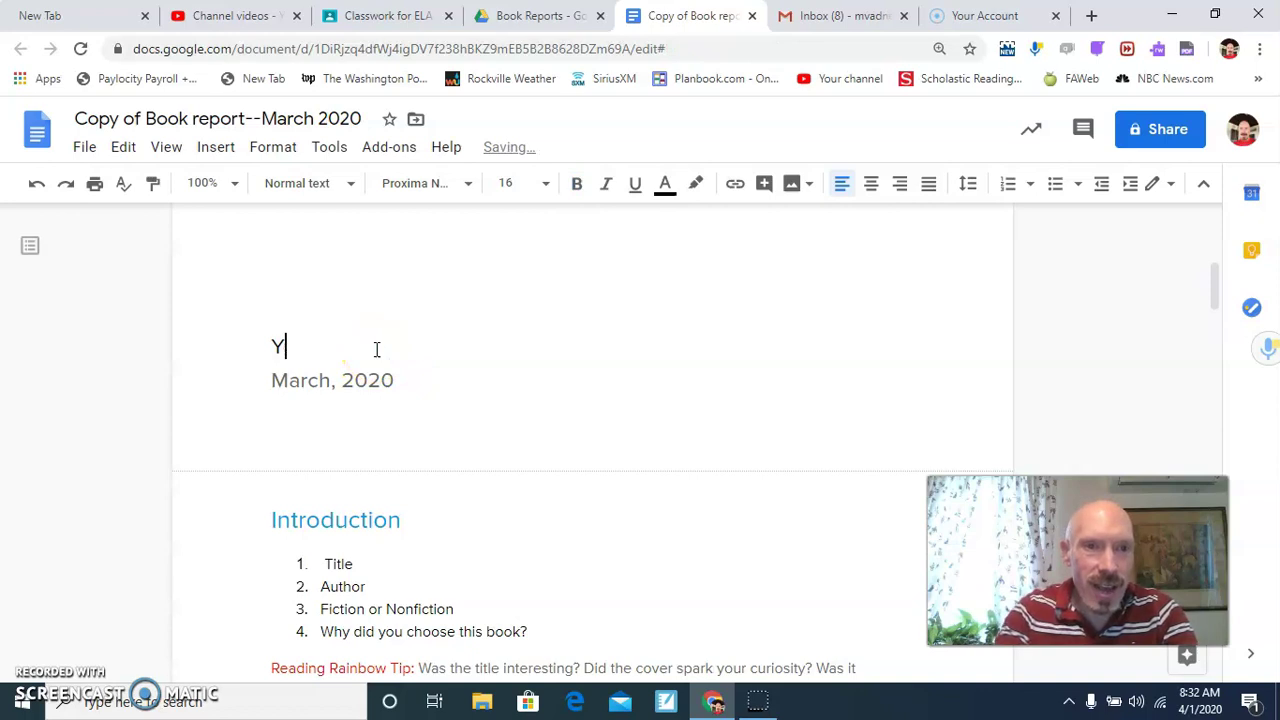
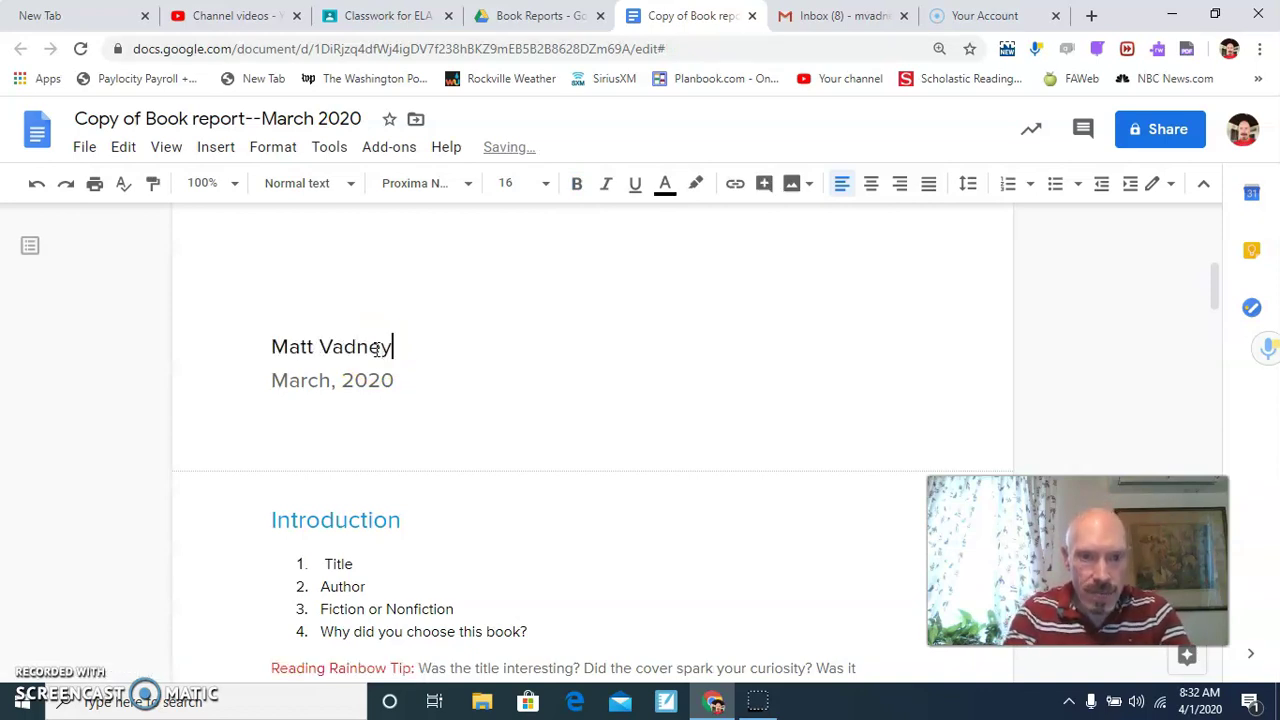
click(1214, 292)
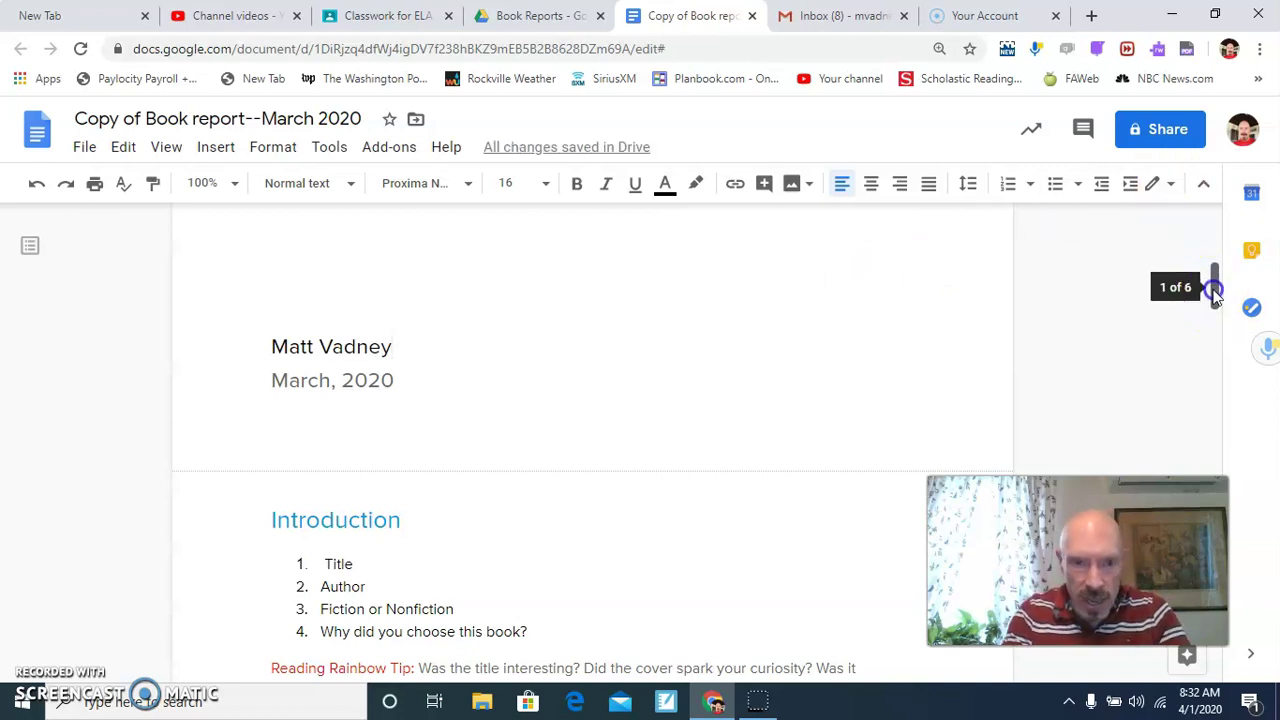
Fill Introduction items 1 and 2 with the title 'No More Dead Dogs' and the author's name.
drag(1214, 292, 1214, 306)
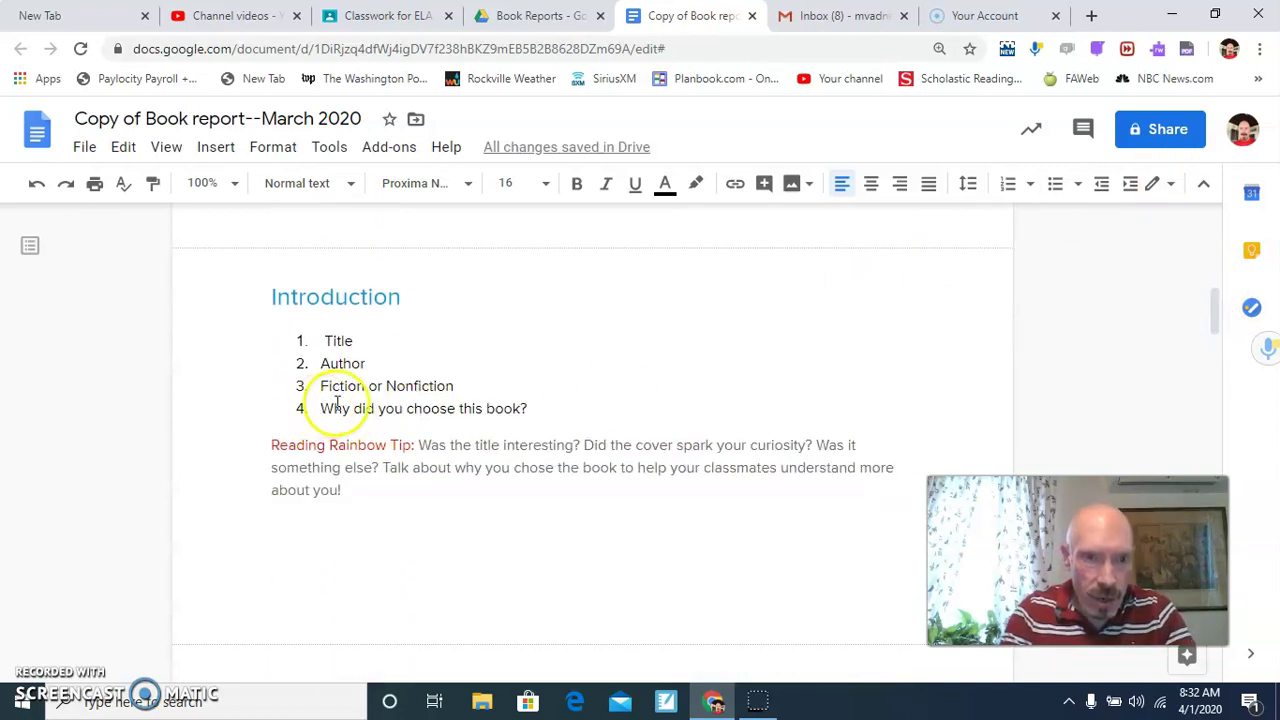
click(357, 341)
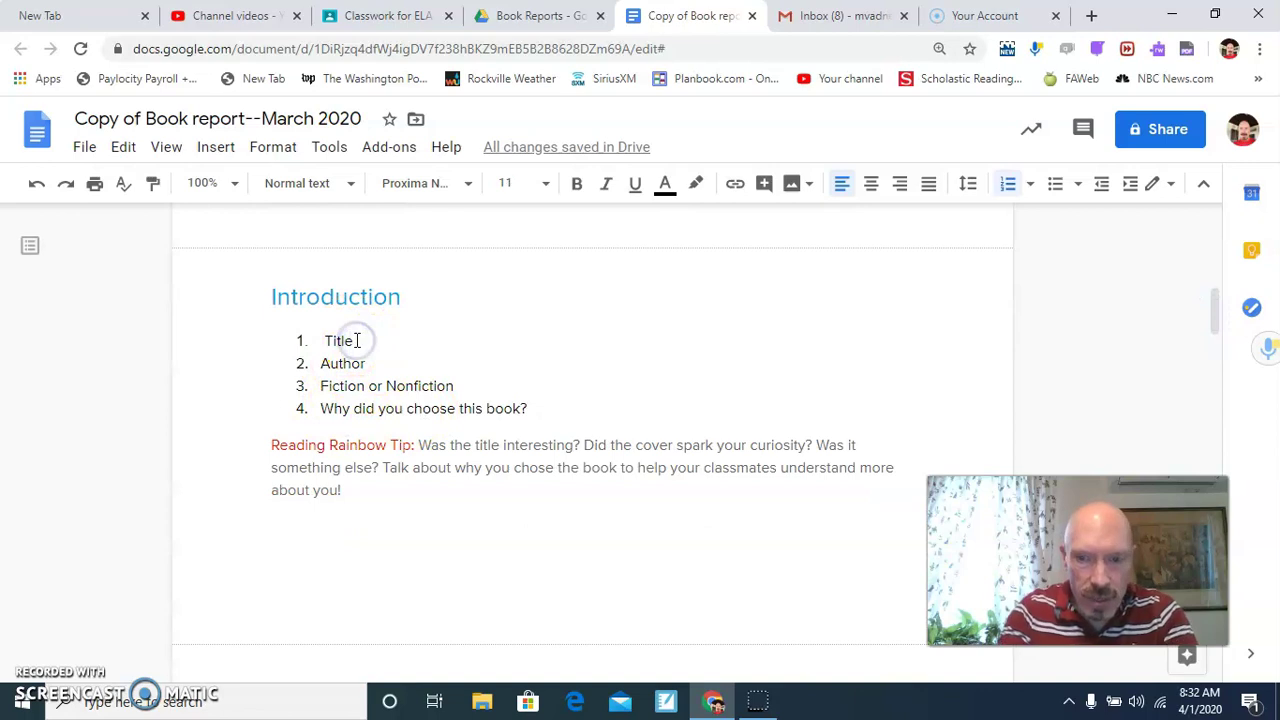
key(BackSpace)
key(BackSpace)
key(BackSpace)
key(BackSpace)
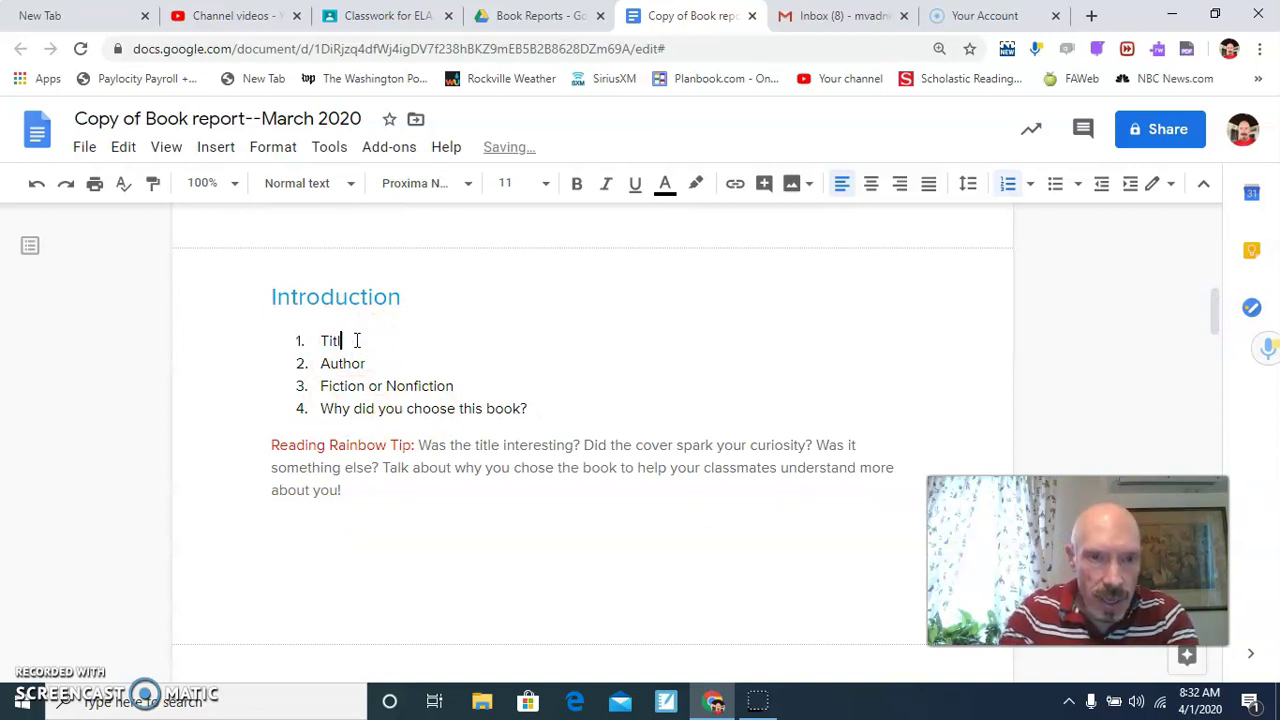
key(BackSpace)
text(N)
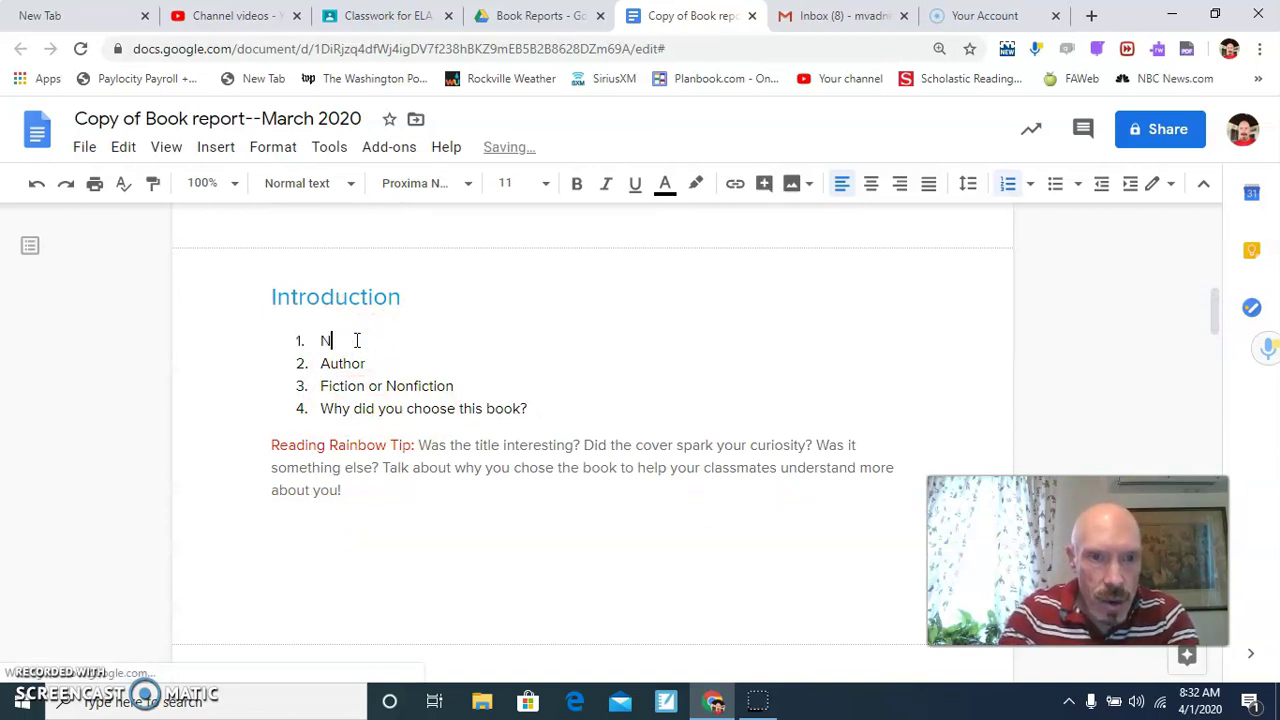
text(o More Dead Dogs)
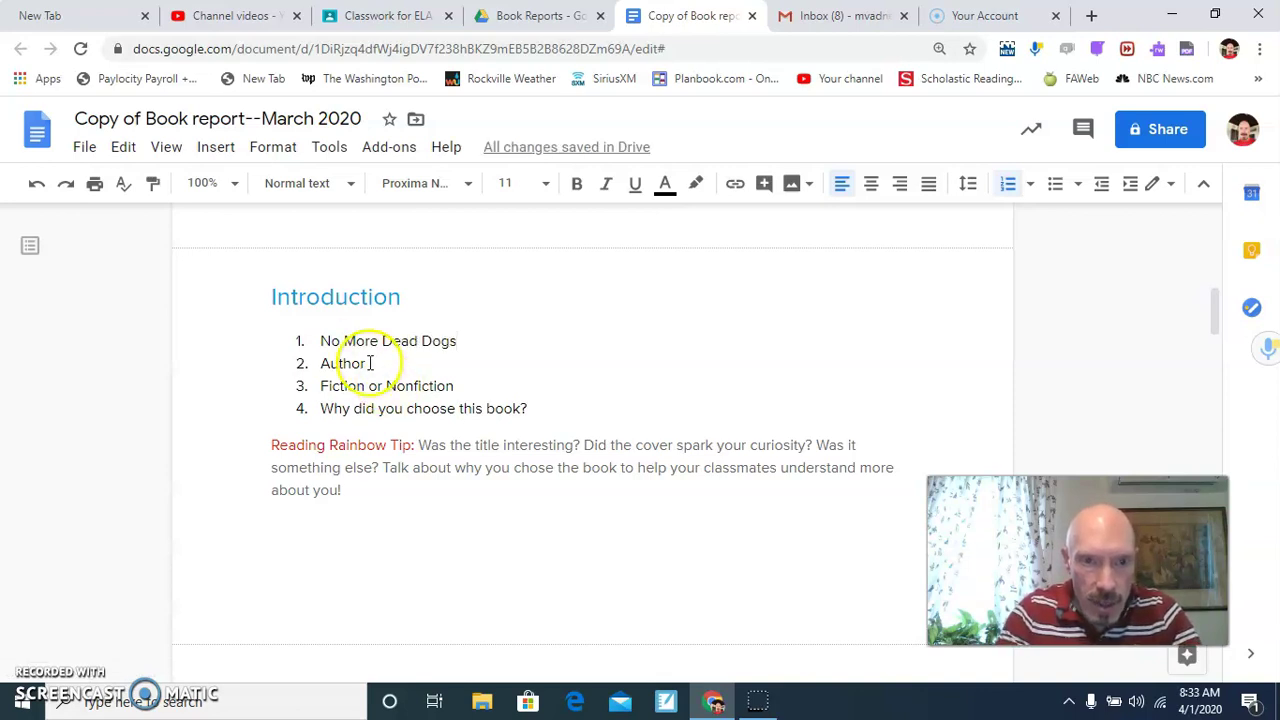
click(370, 363)
key(BackSpace)
key(BackSpace)
key(BackSpace)
key(BackSpace)
key(BackSpace)
key(BackSpace)
key(BackSpace)
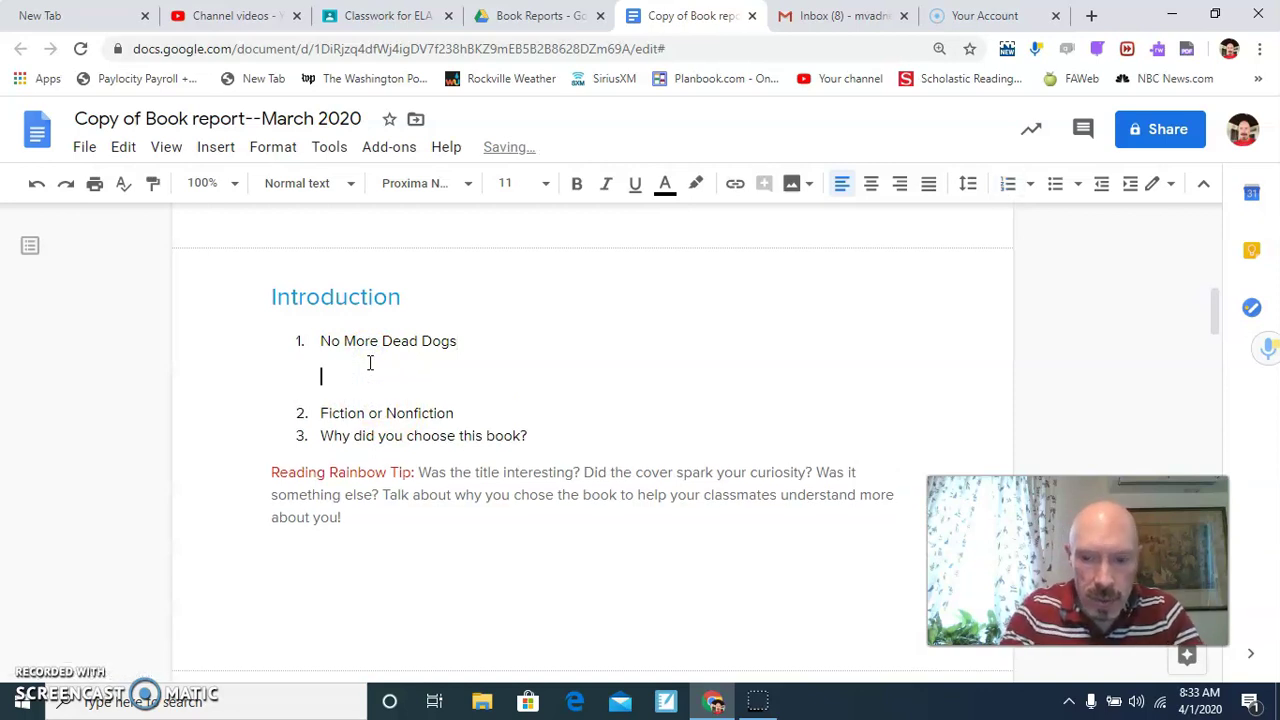
key(Return)
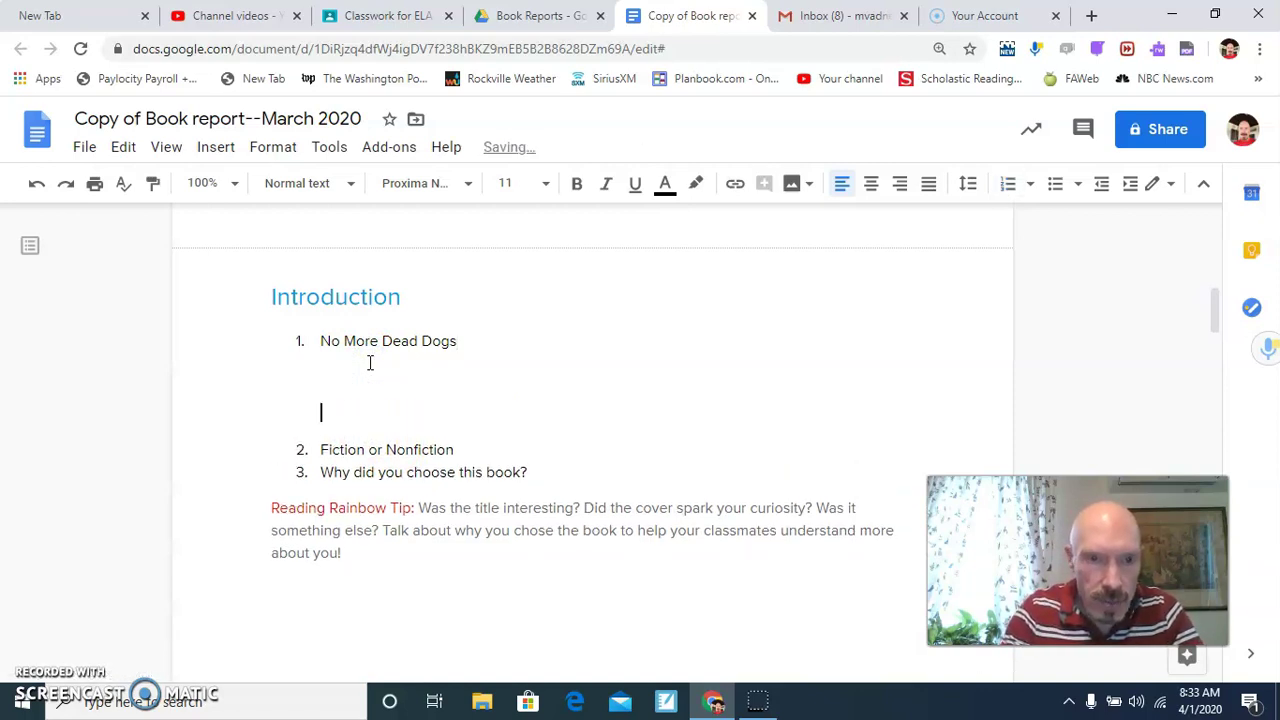
key(BackSpace)
key(BackSpace)
key(BackSpace)
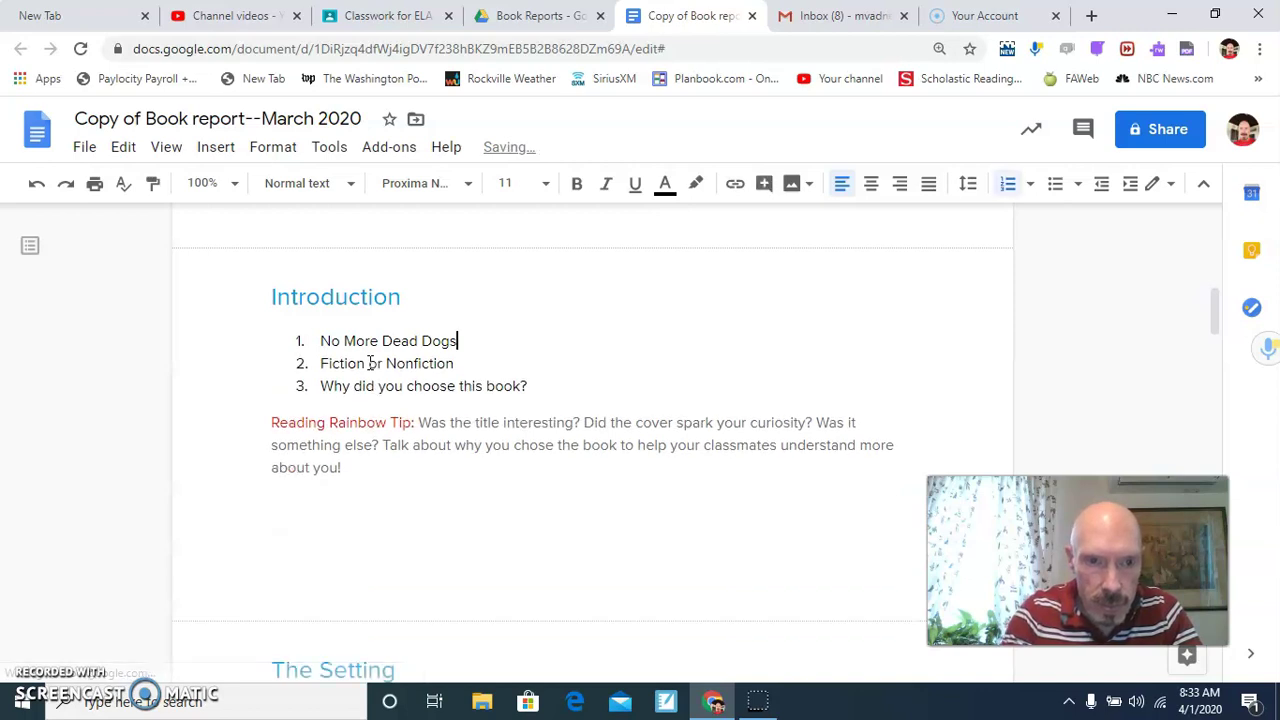
key(Return)
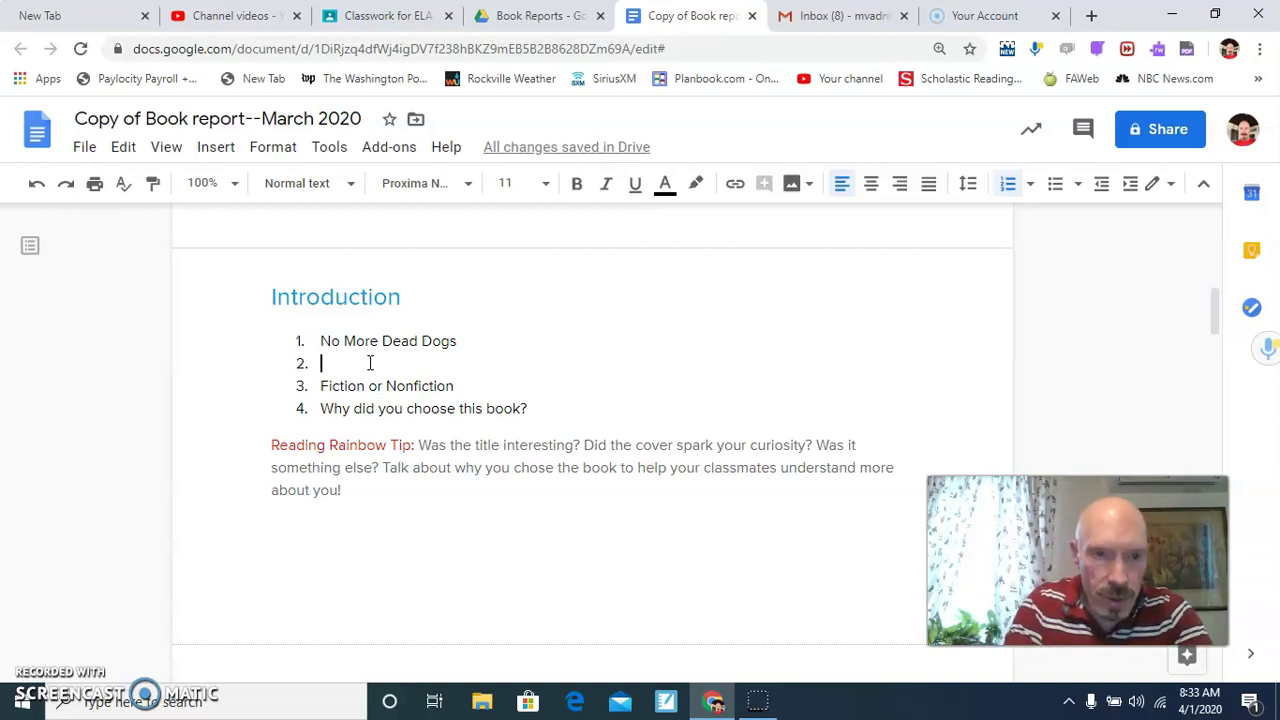
text(Gordo)
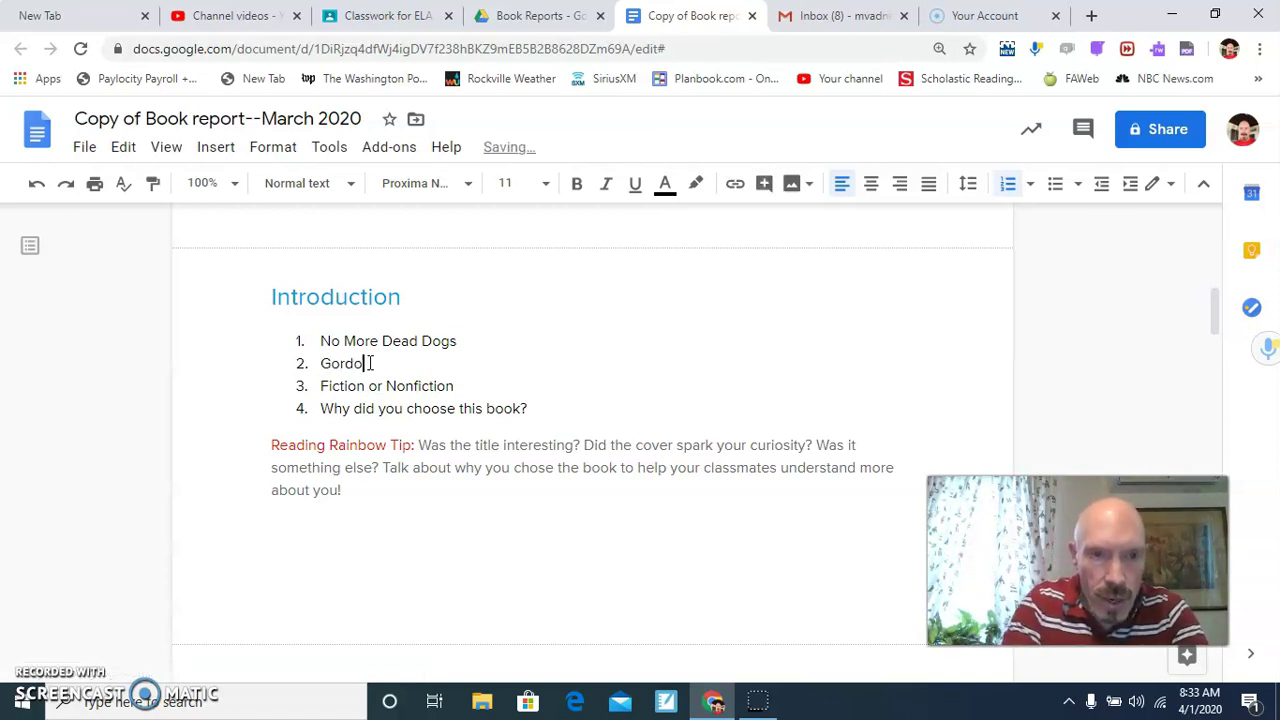
text(n Korman)
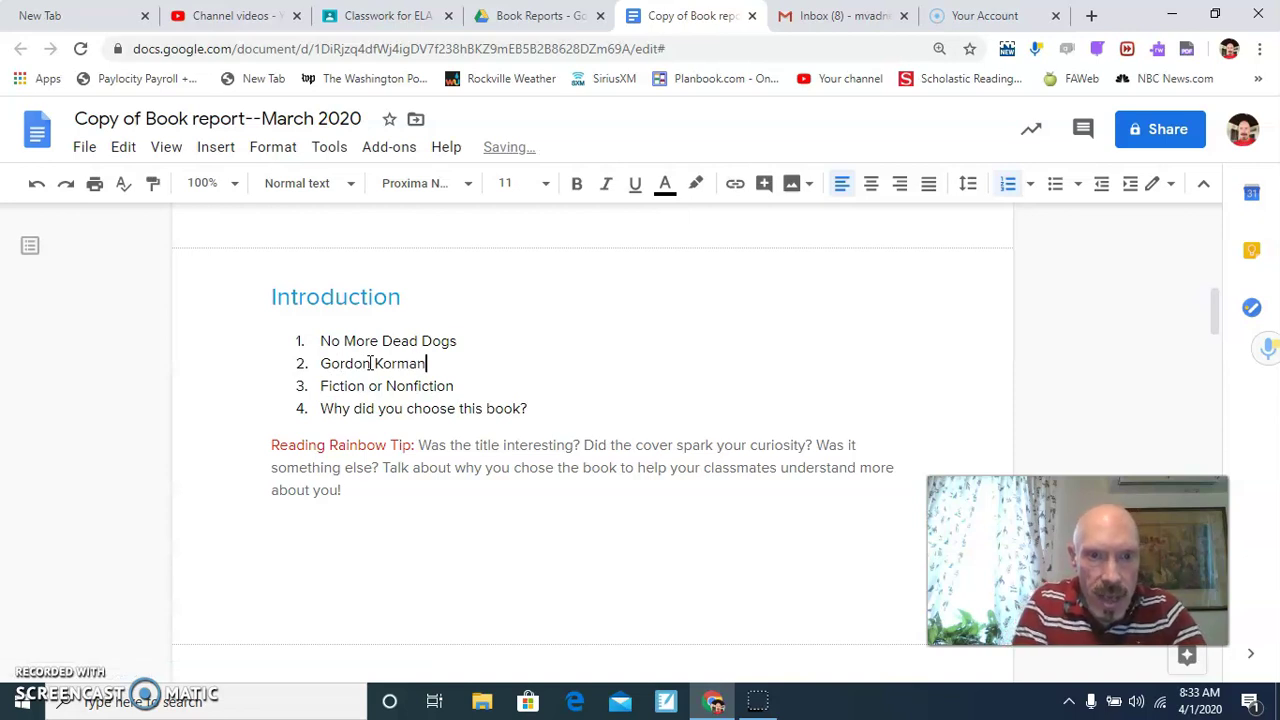
Trim item 3 to 'Fiction' and replace the question with 'I chose this book because'.
click(455, 387)
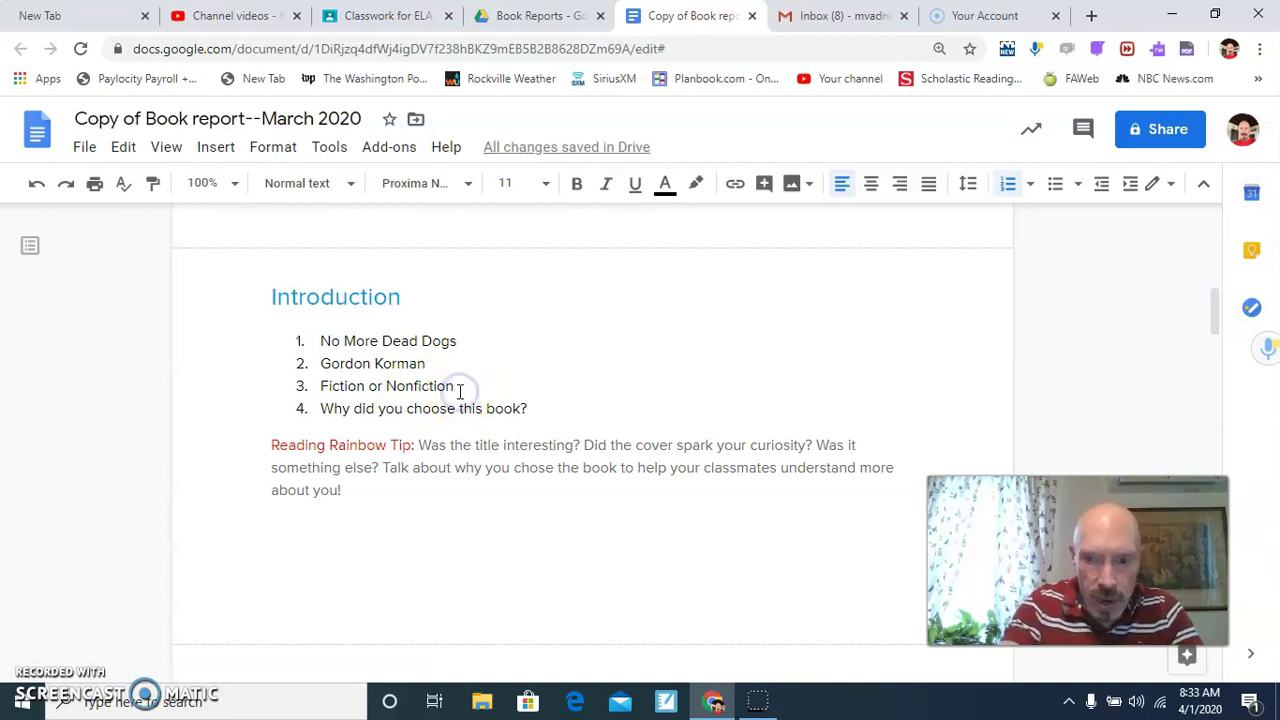
key(BackSpace)
key(BackSpace)
key(BackSpace)
key(BackSpace)
key(BackSpace)
key(BackSpace)
key(BackSpace)
key(BackSpace)
key(BackSpace)
key(BackSpace)
key(BackSpace)
key(BackSpace)
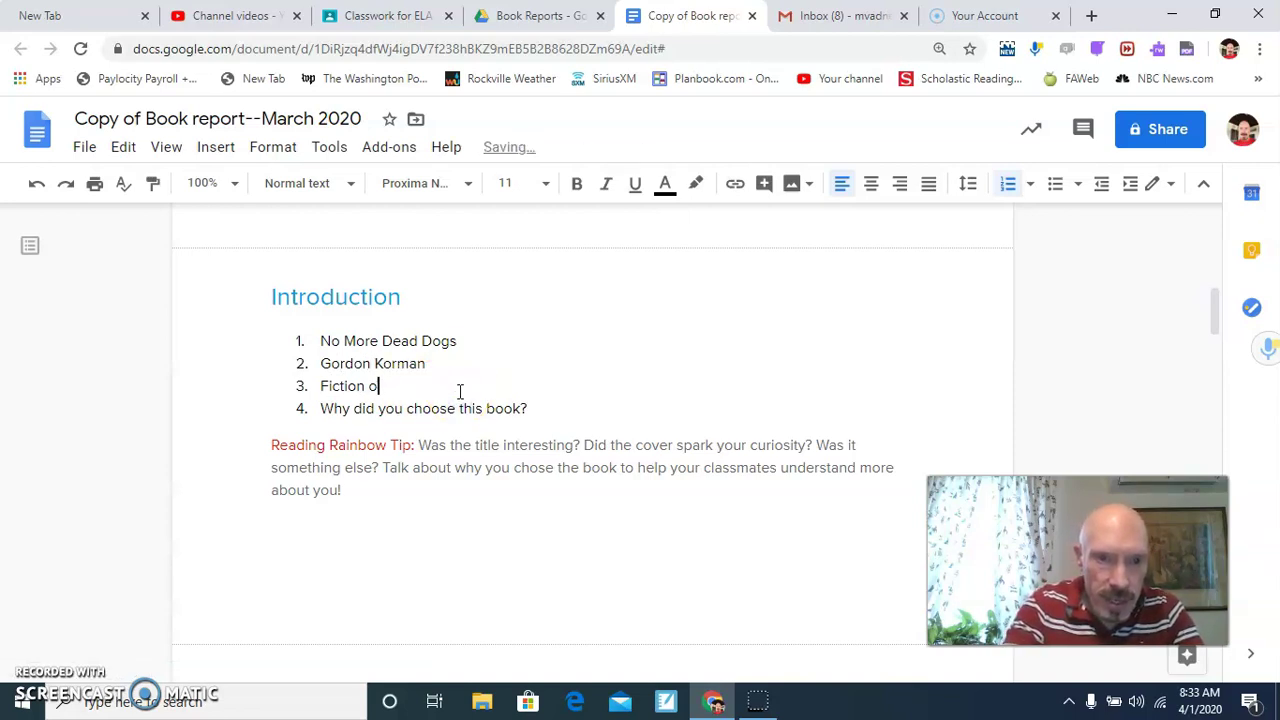
key(BackSpace)
key(BackSpace)
drag(525, 408, 323, 413)
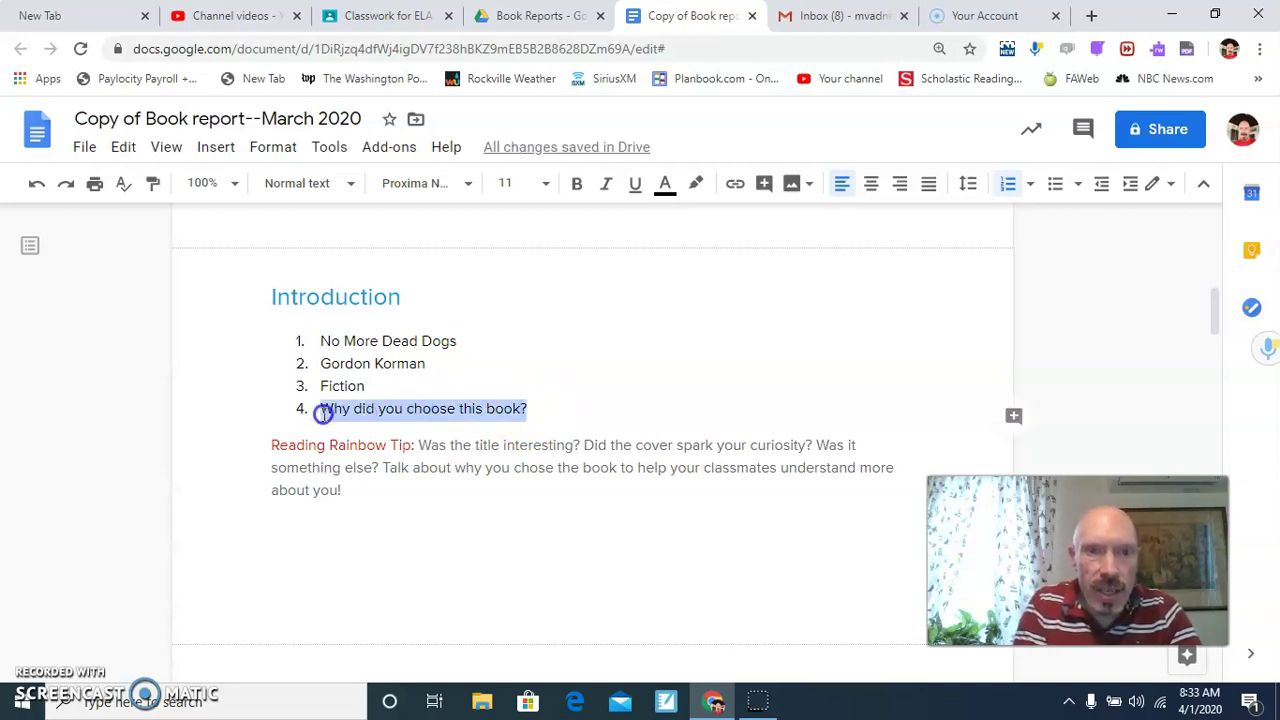
text(I)
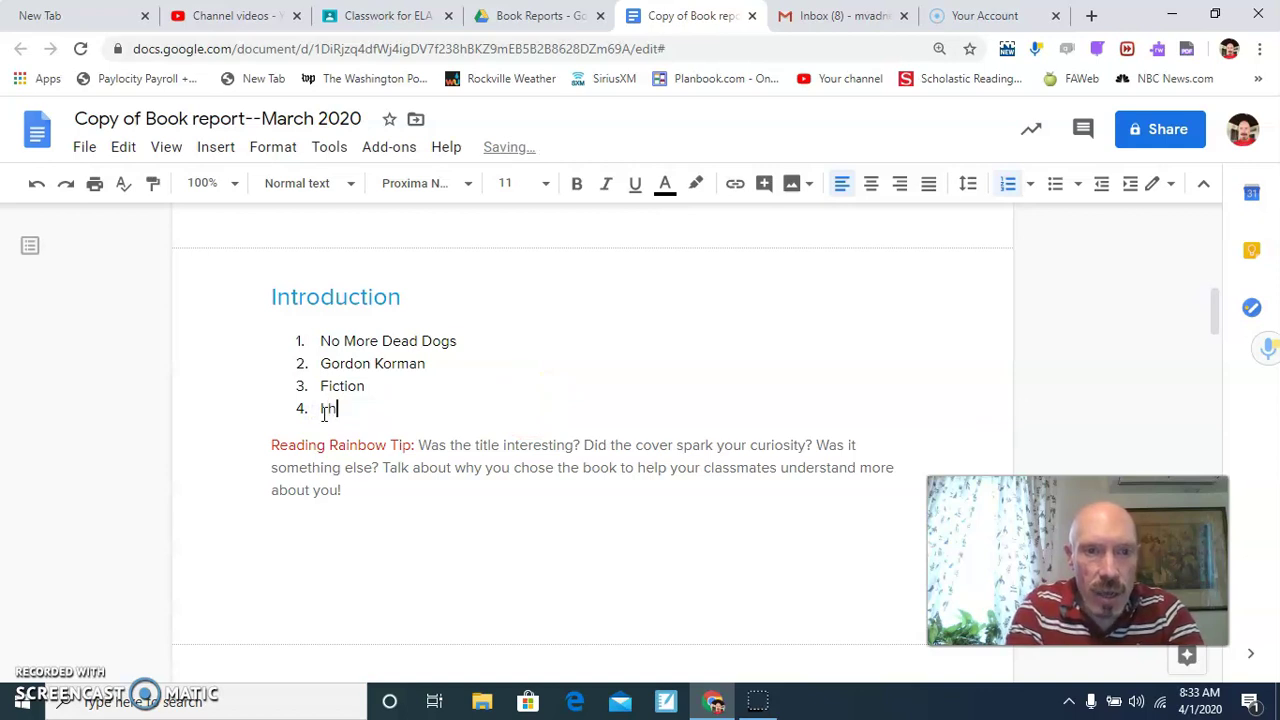
text( chose th)
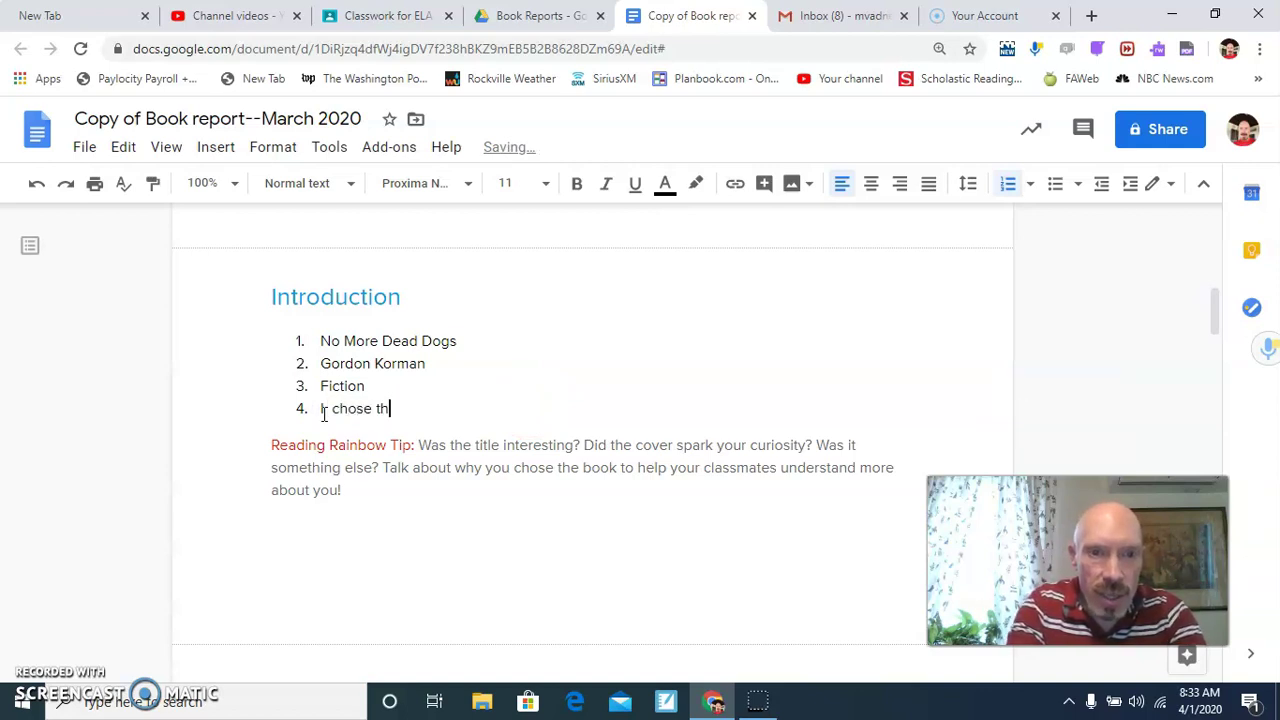
text(is book because)
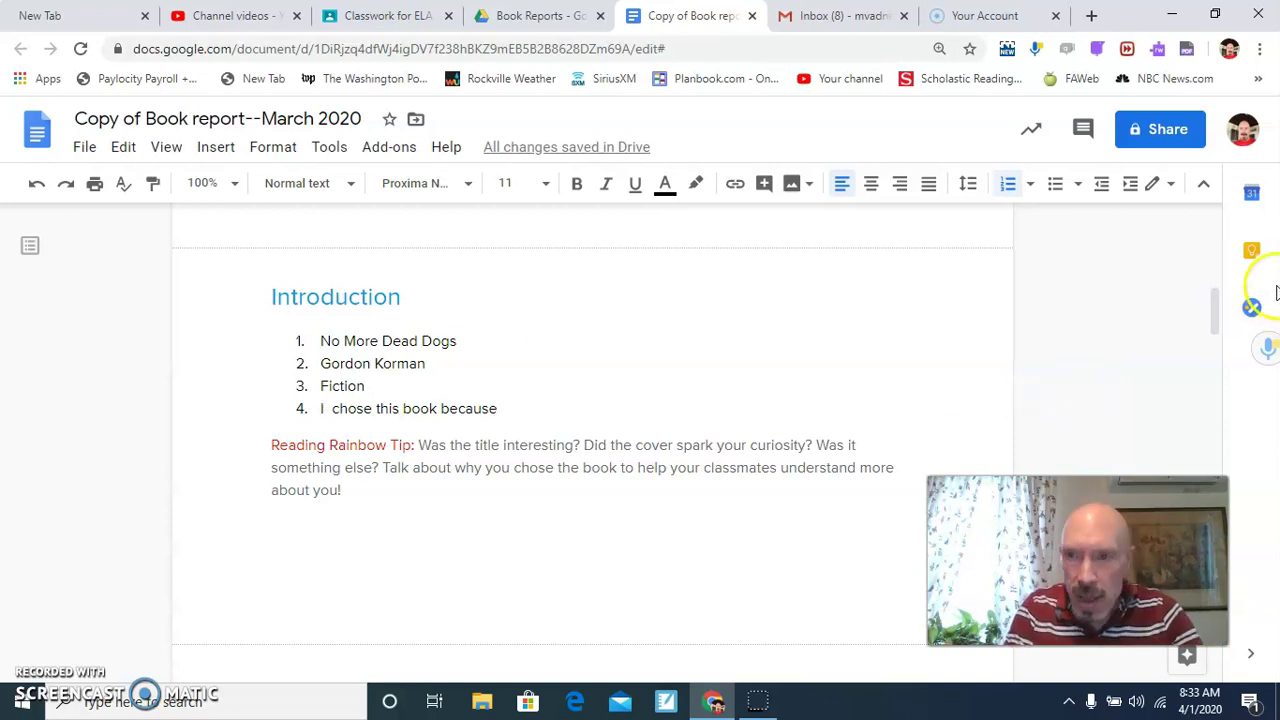
drag(1215, 315, 1212, 323)
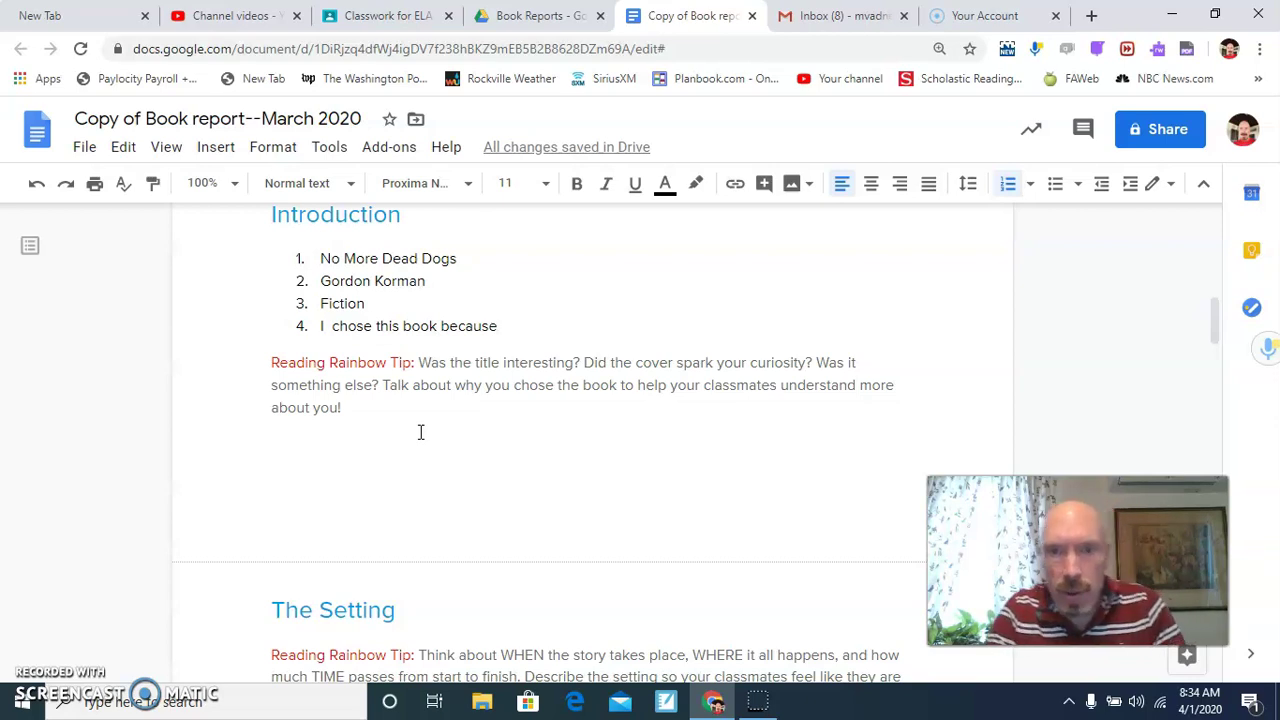
Write a bold answer below the Introduction tip: the title suggested middle school, and dog-dies kid stories.
click(288, 430)
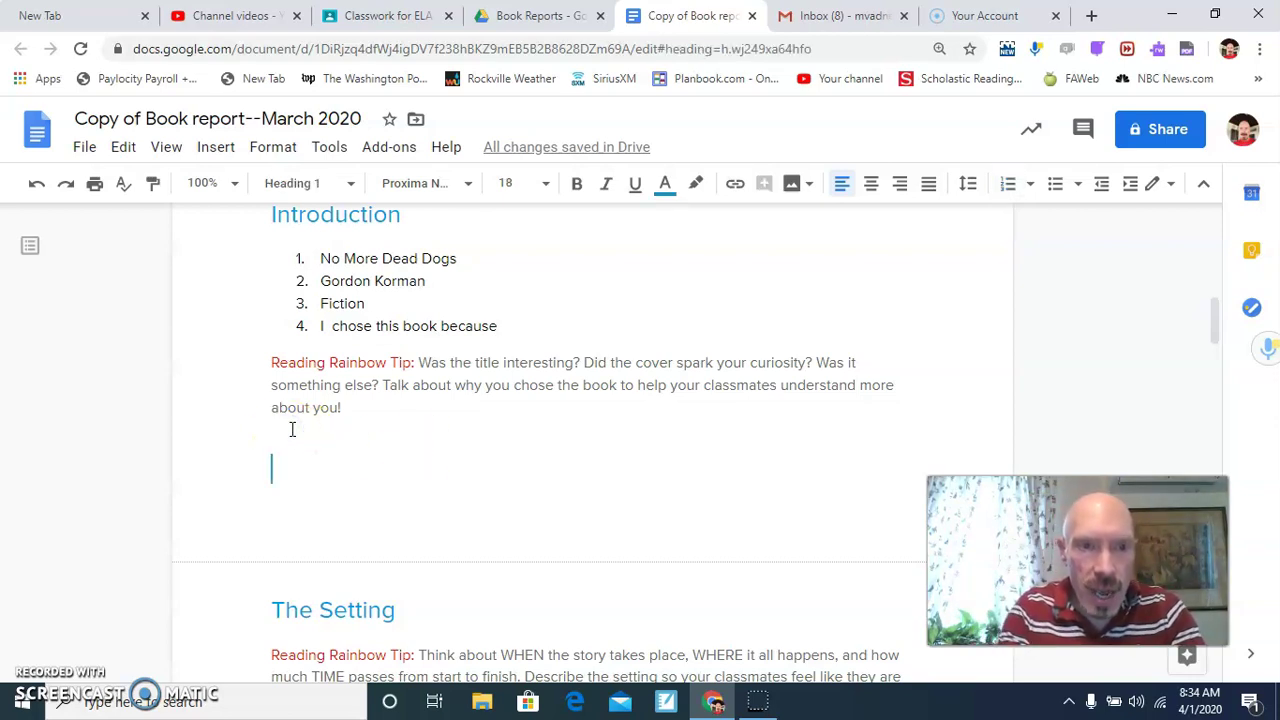
key(BackSpace)
key(BackSpace)
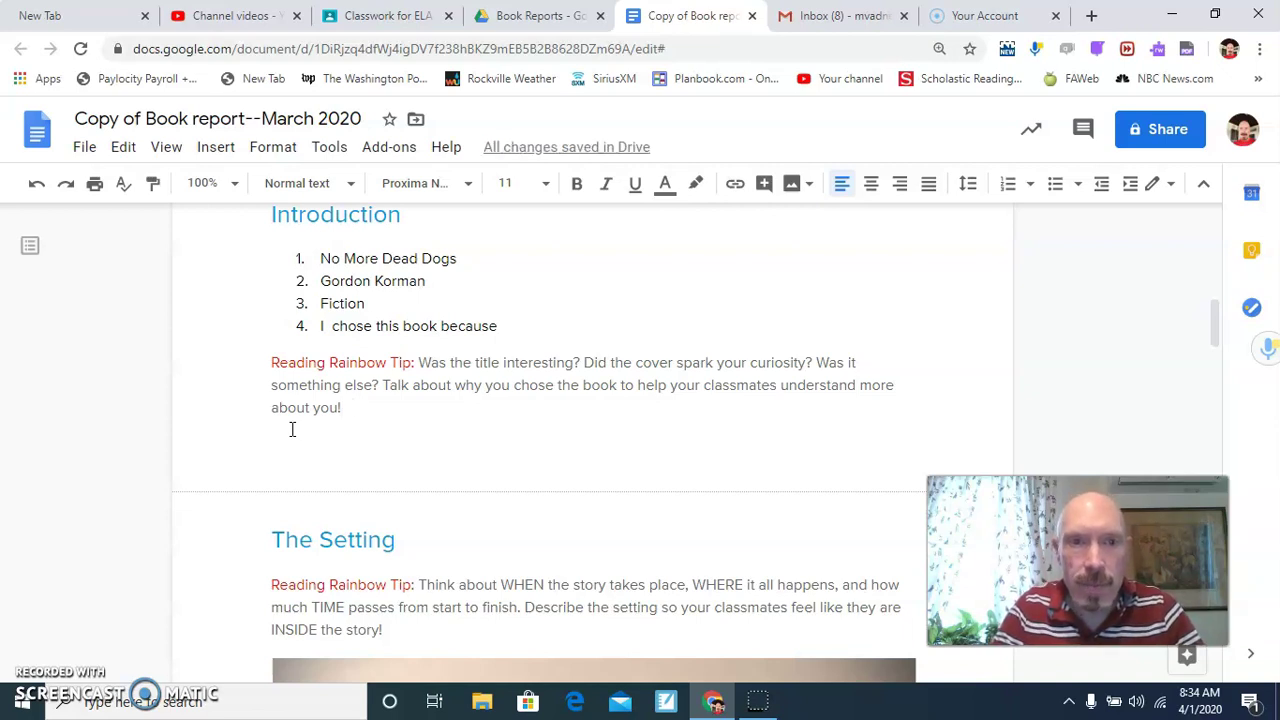
click(577, 185)
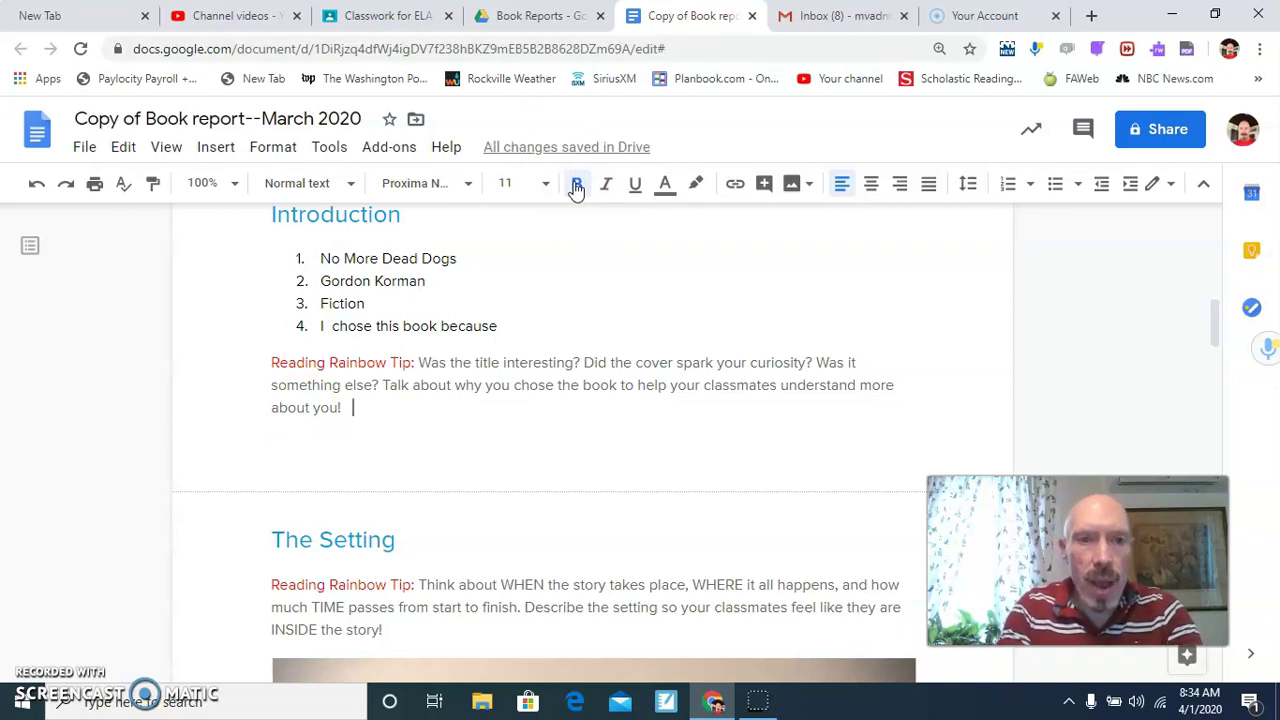
text(When I saw the title of the book,)
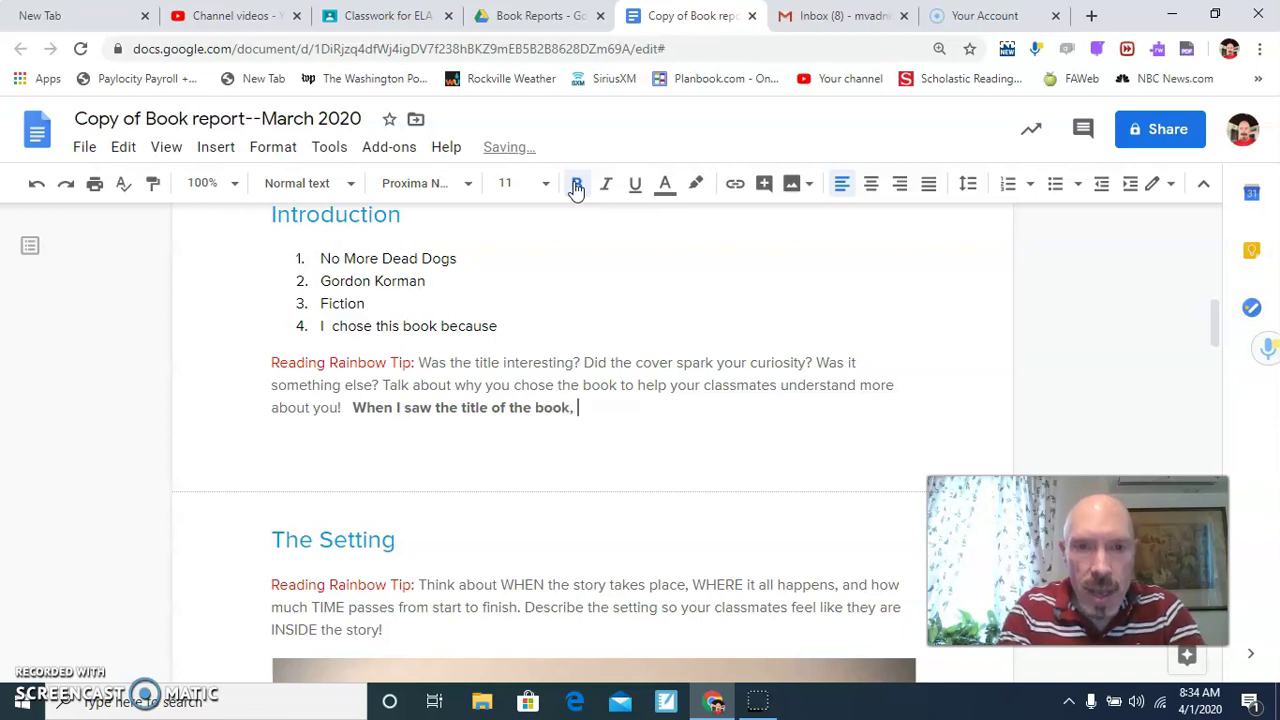
text( I knew it was ta)
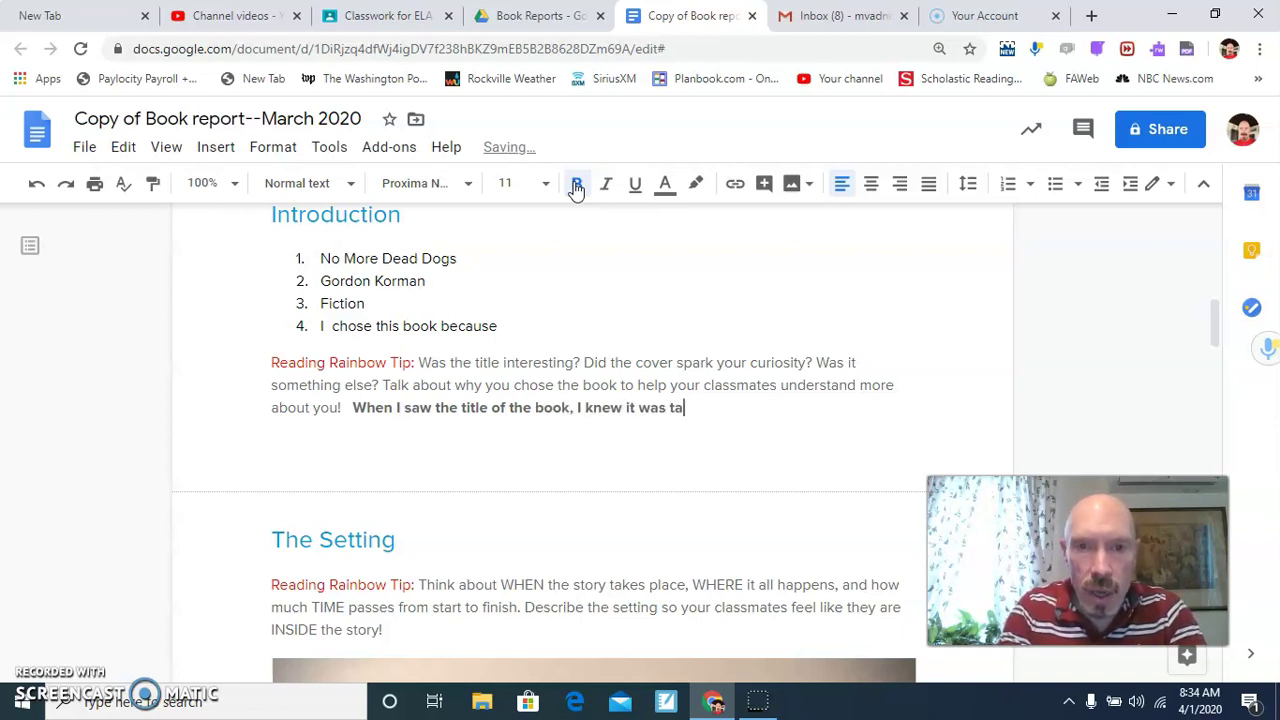
text(lking about middle school)
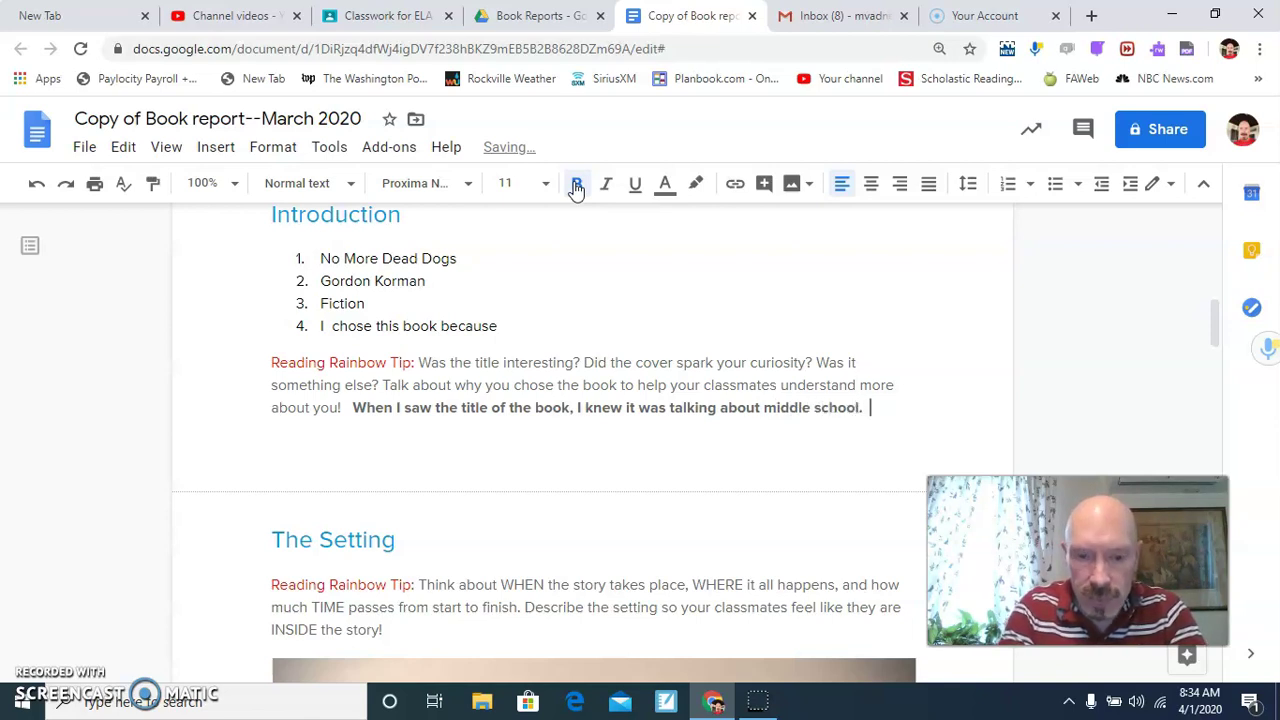
text(.  There have al)
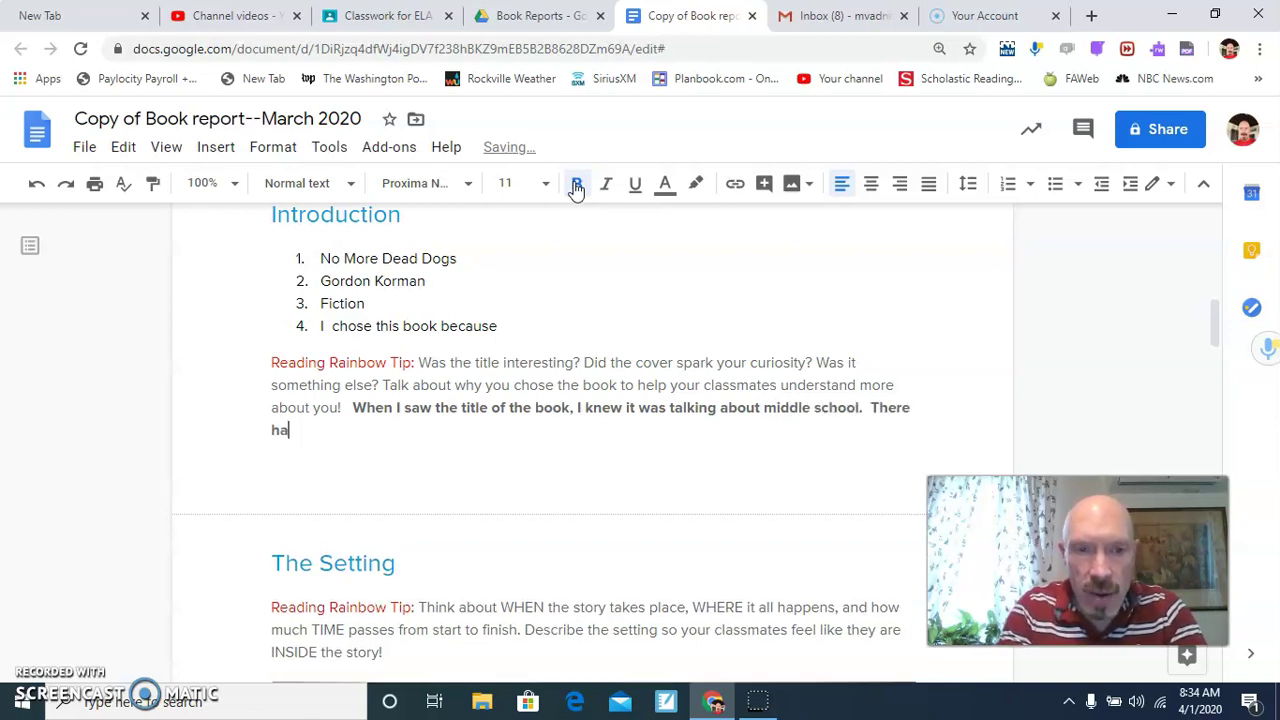
text(woays)
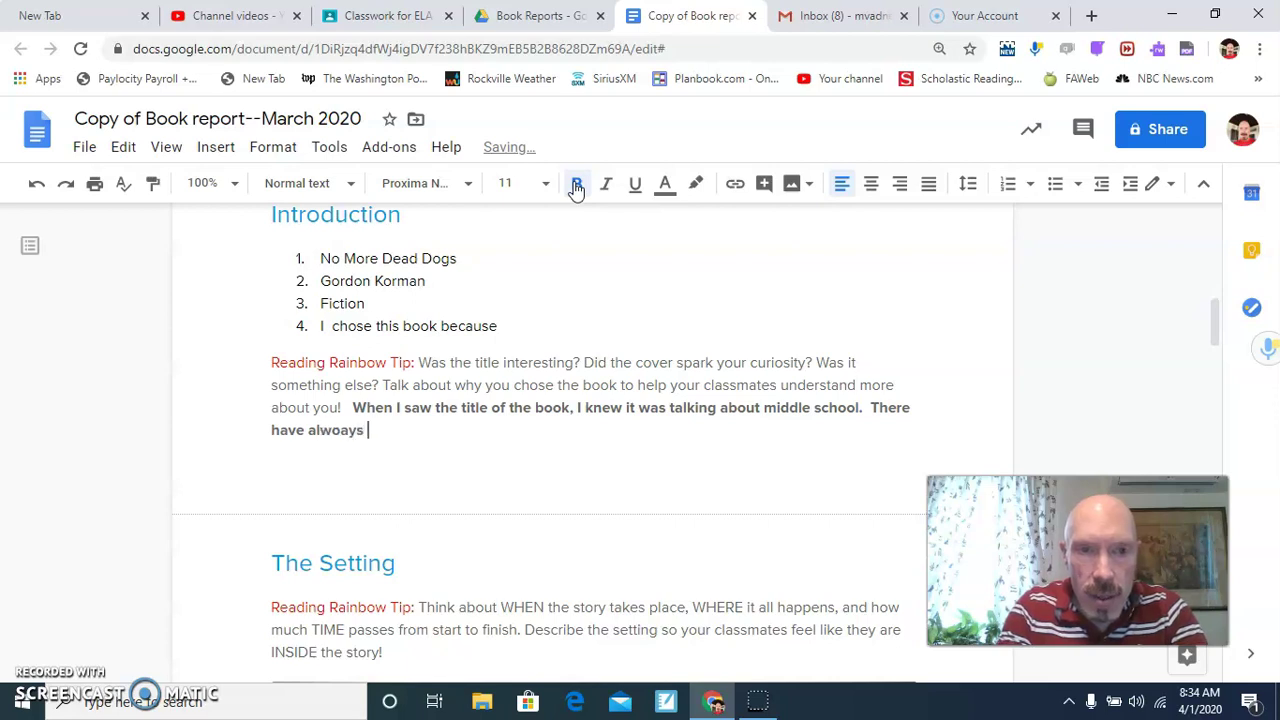
key(BackSpace)
key(BackSpace)
key(BackSpace)
key(BackSpace)
key(BackSpace)
text(ays be)
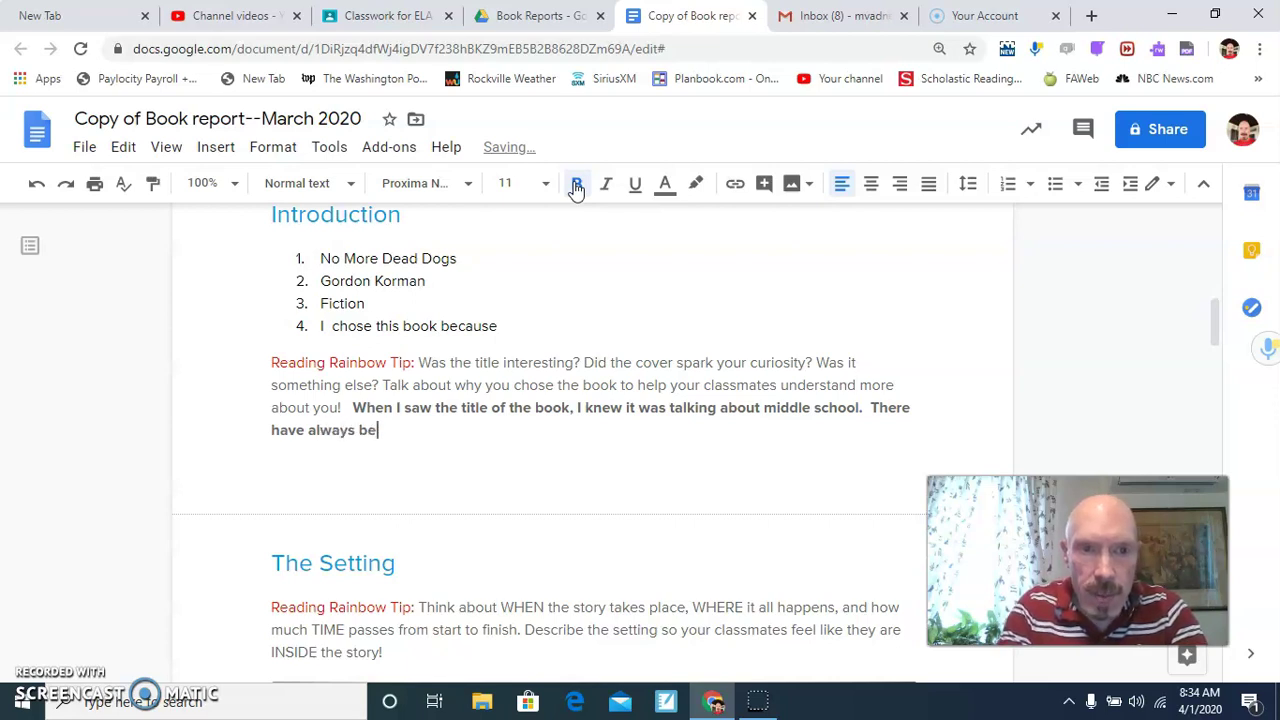
text(en kid)
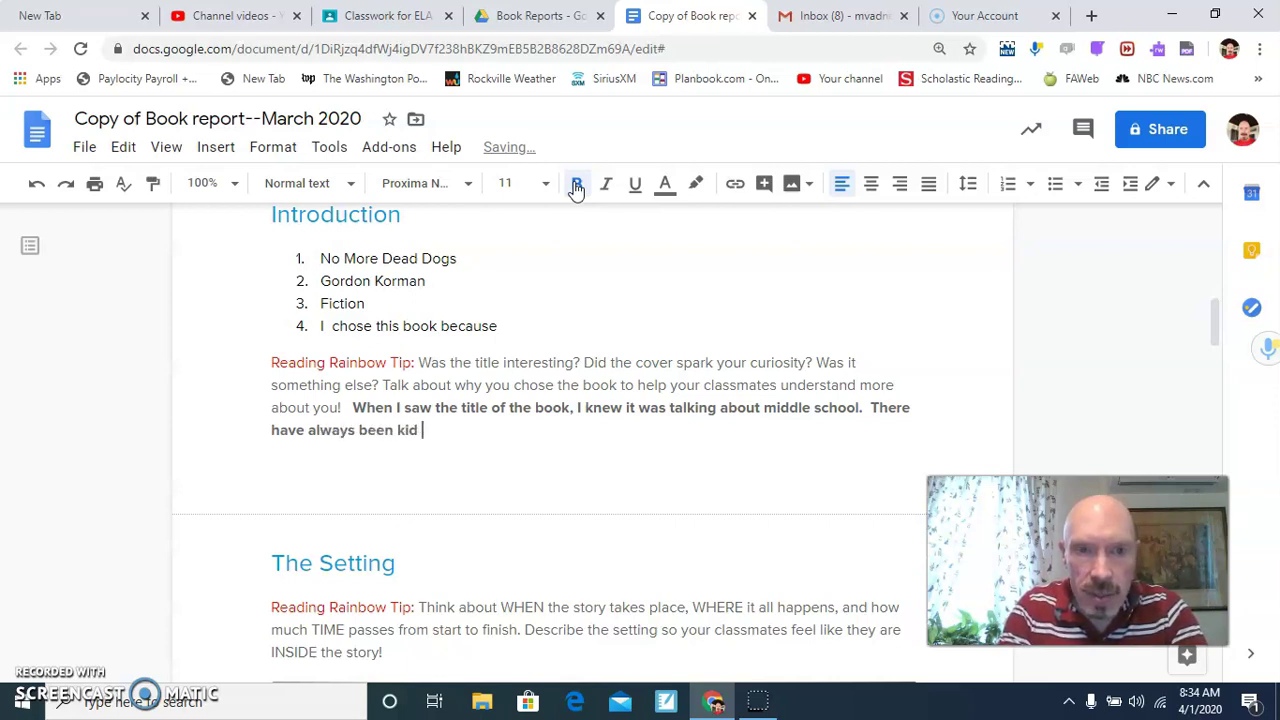
text( storyies)
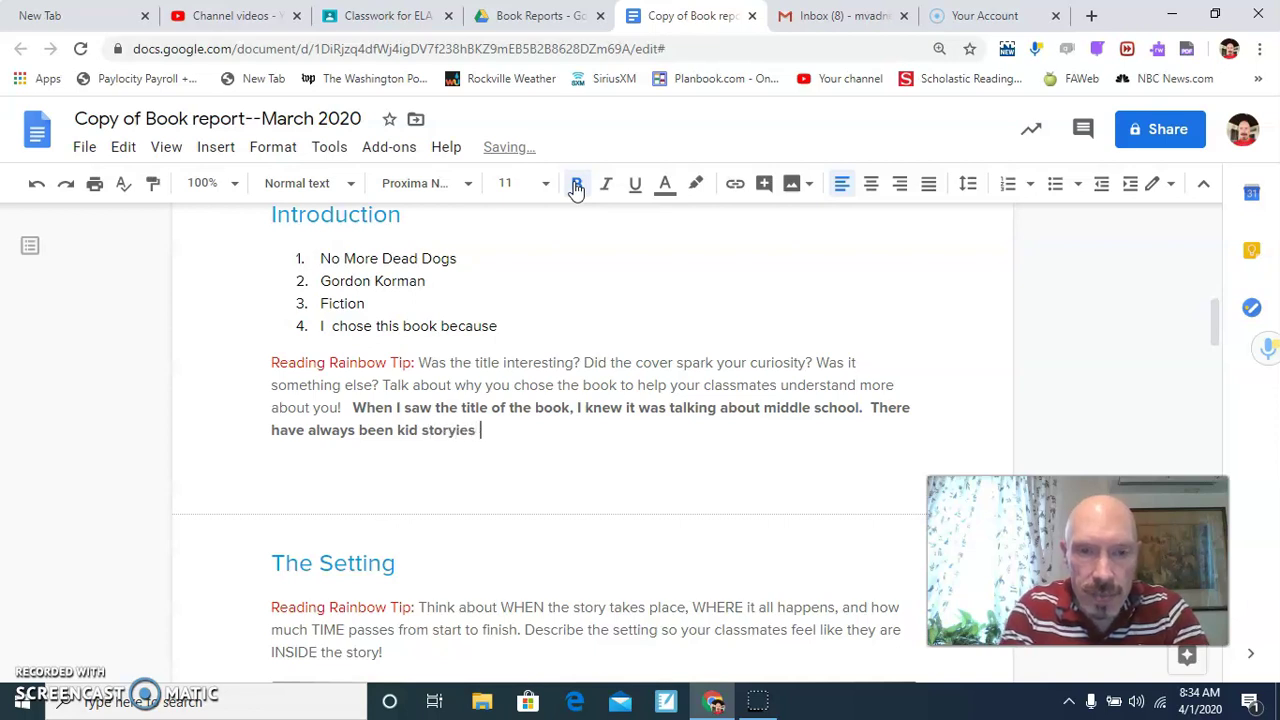
key(BackSpace)
key(BackSpace)
key(BackSpace)
key(BackSpace)
key(BackSpace)
key(BackSpace)
text(r)
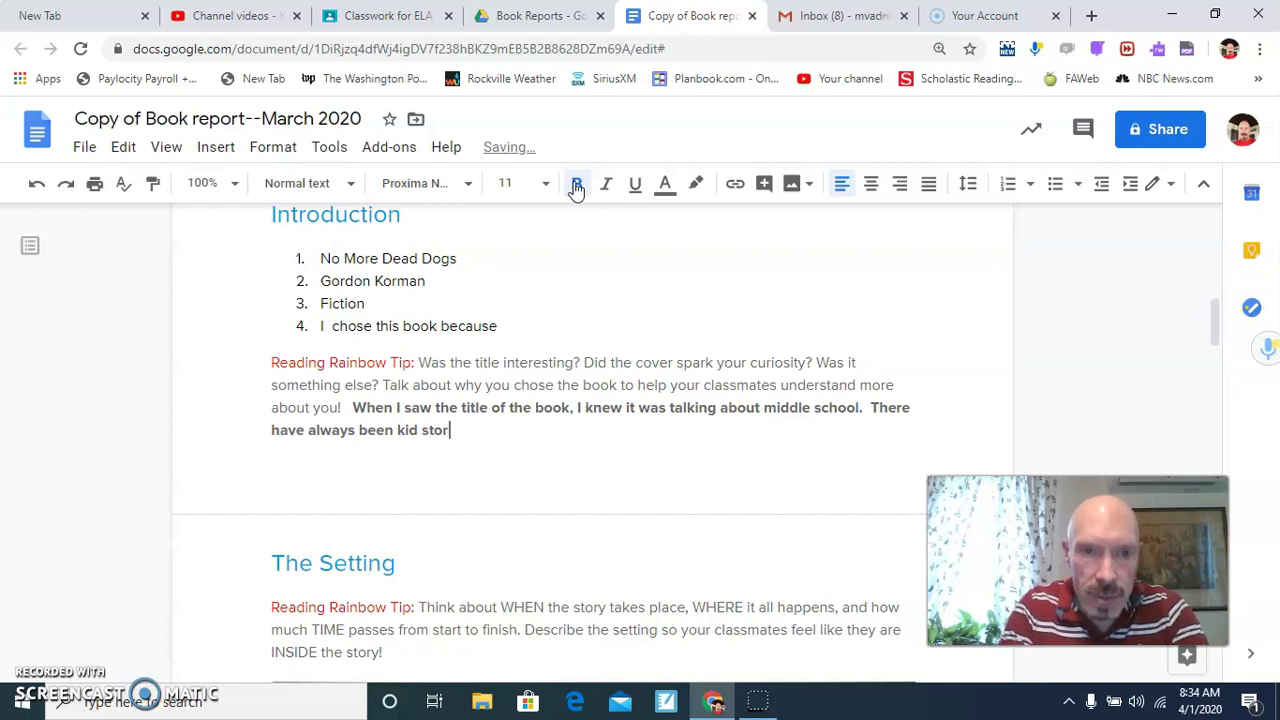
text(ies in which the )
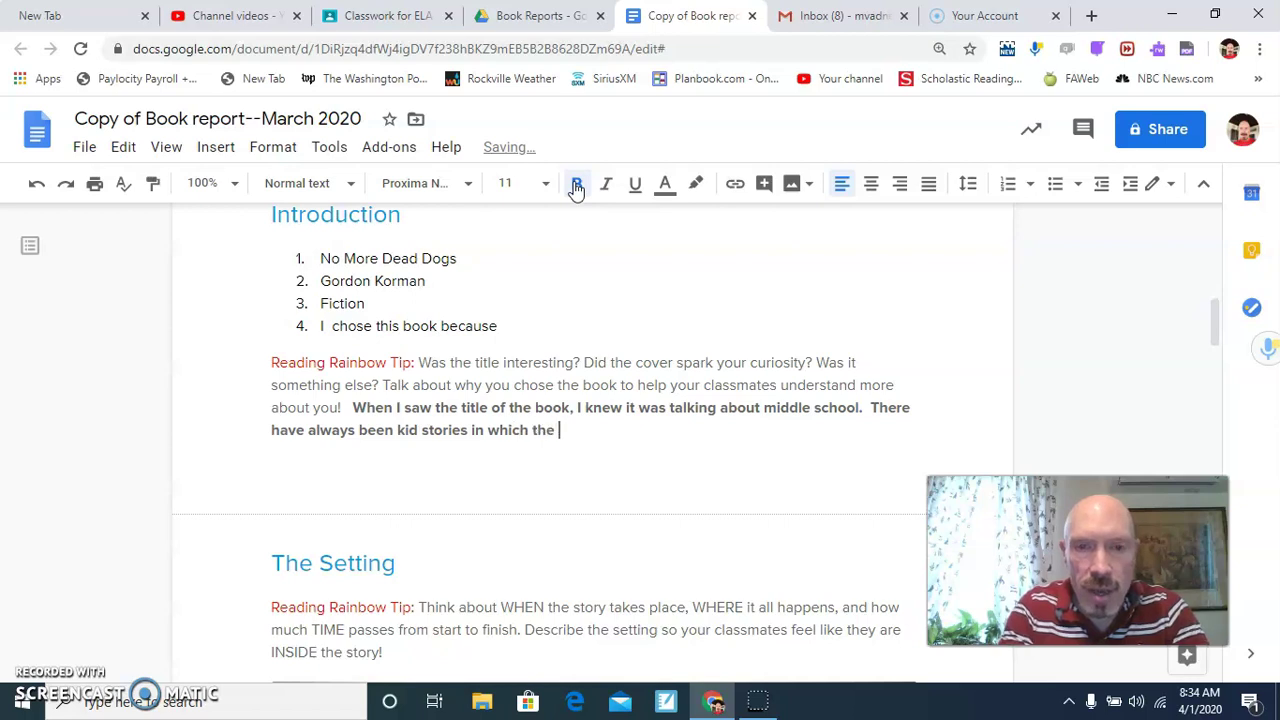
text(dog d)
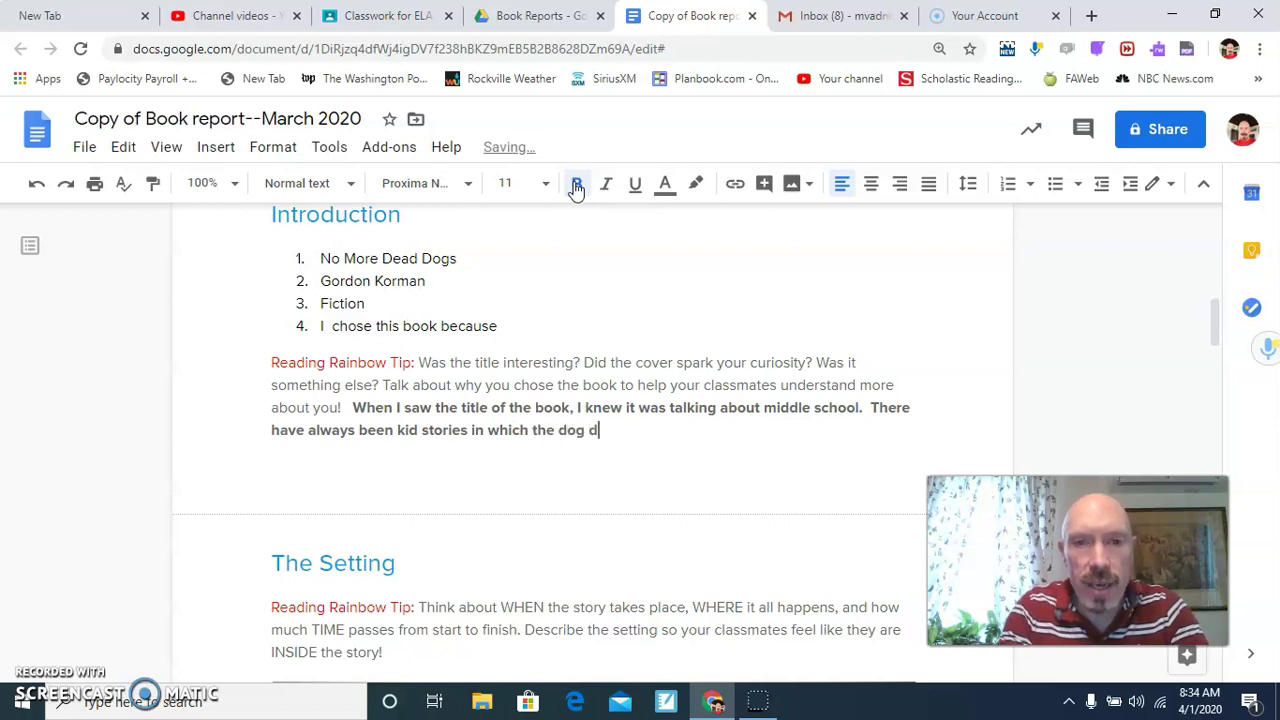
text(ies.)
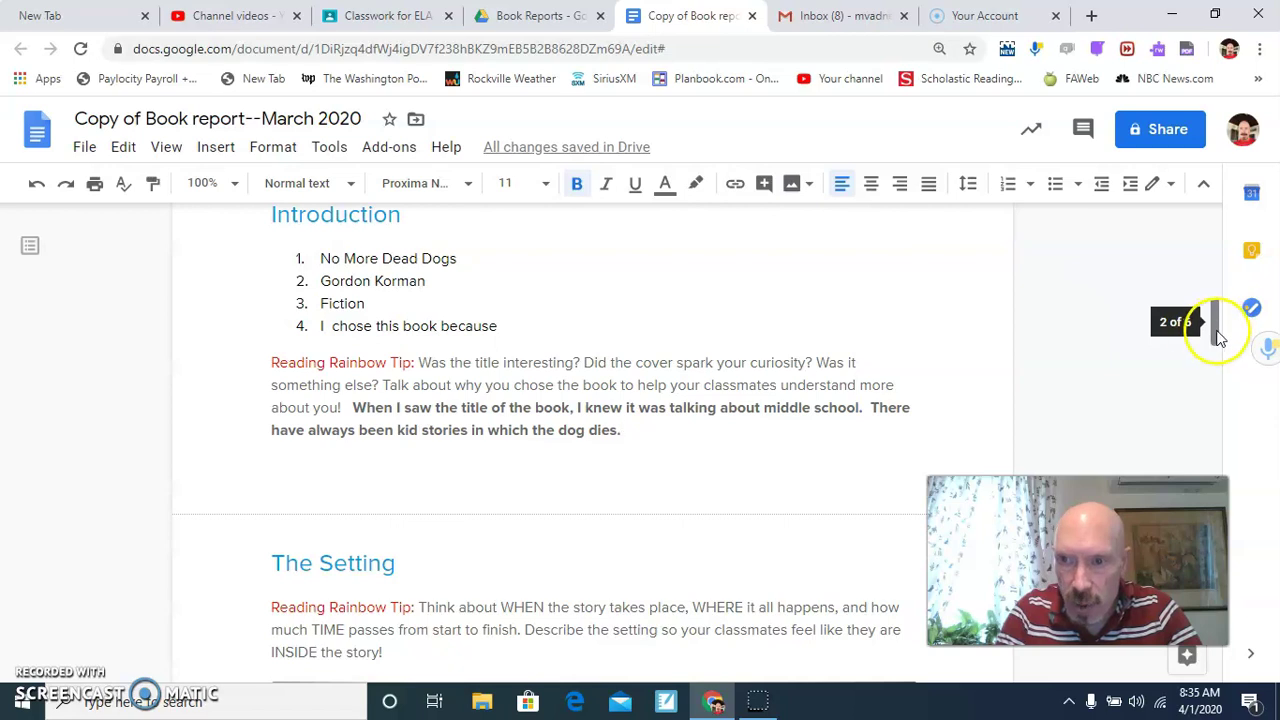
Place the caret after 'story!' at the end of The Setting tip and turn on bold.
drag(1216, 337, 1216, 370)
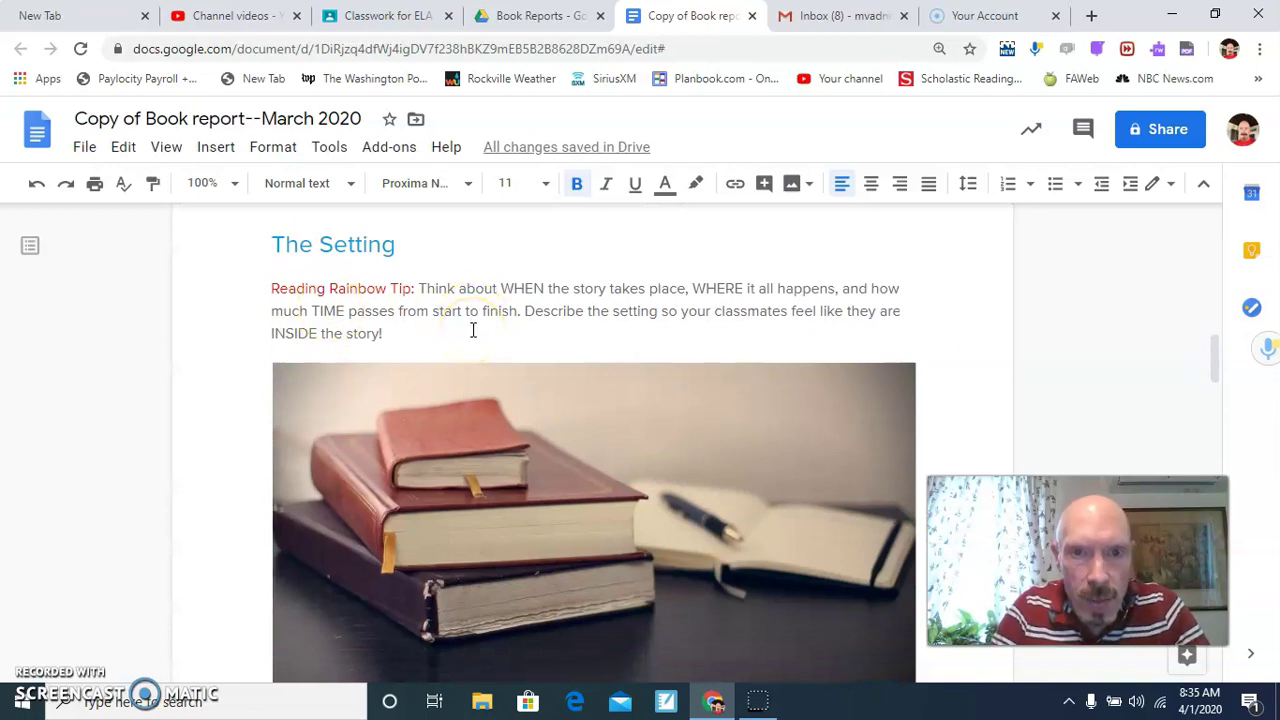
click(417, 330)
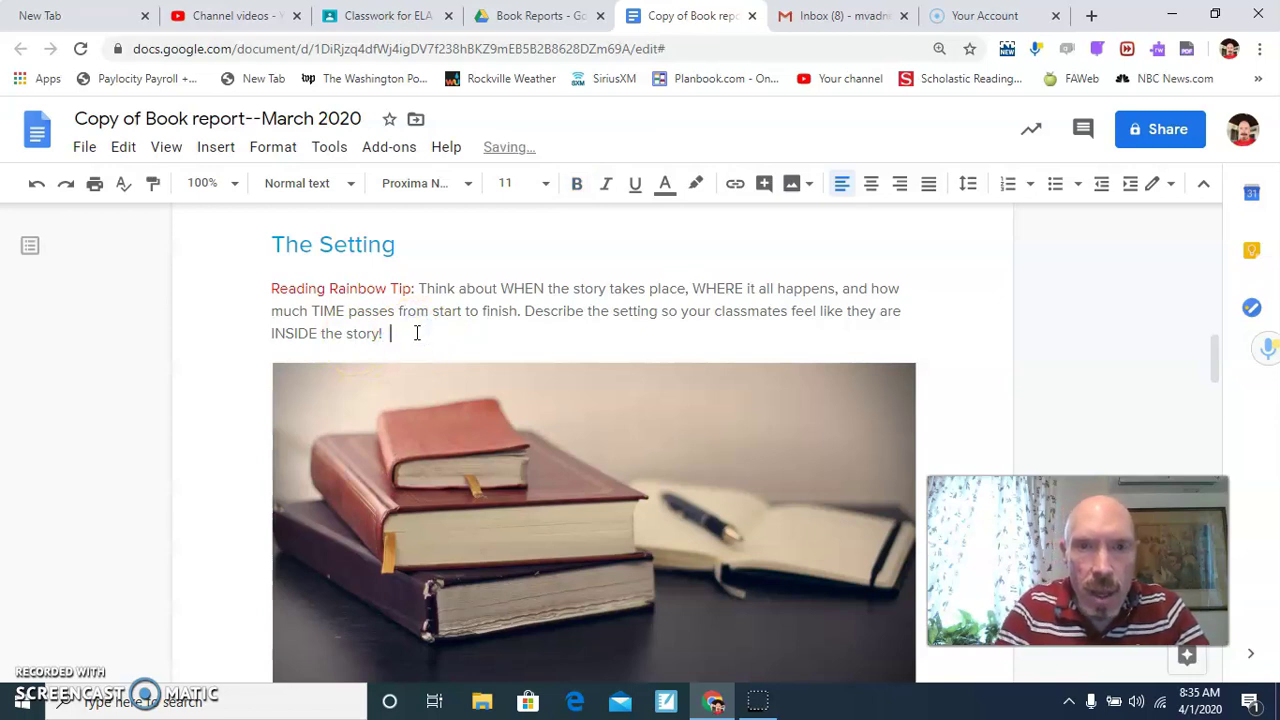
click(579, 189)
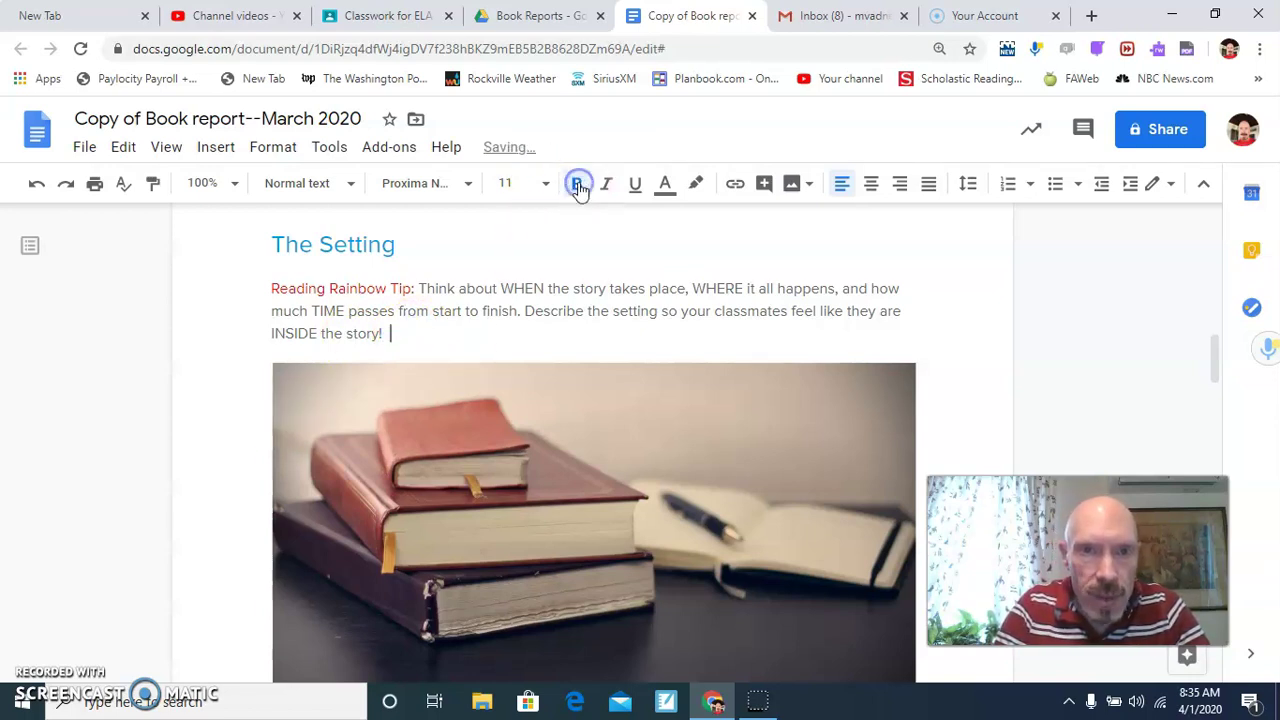
Dictate a bold Setting note with voice typing: timing unclear, but it happens at a middle school.
click(329, 148)
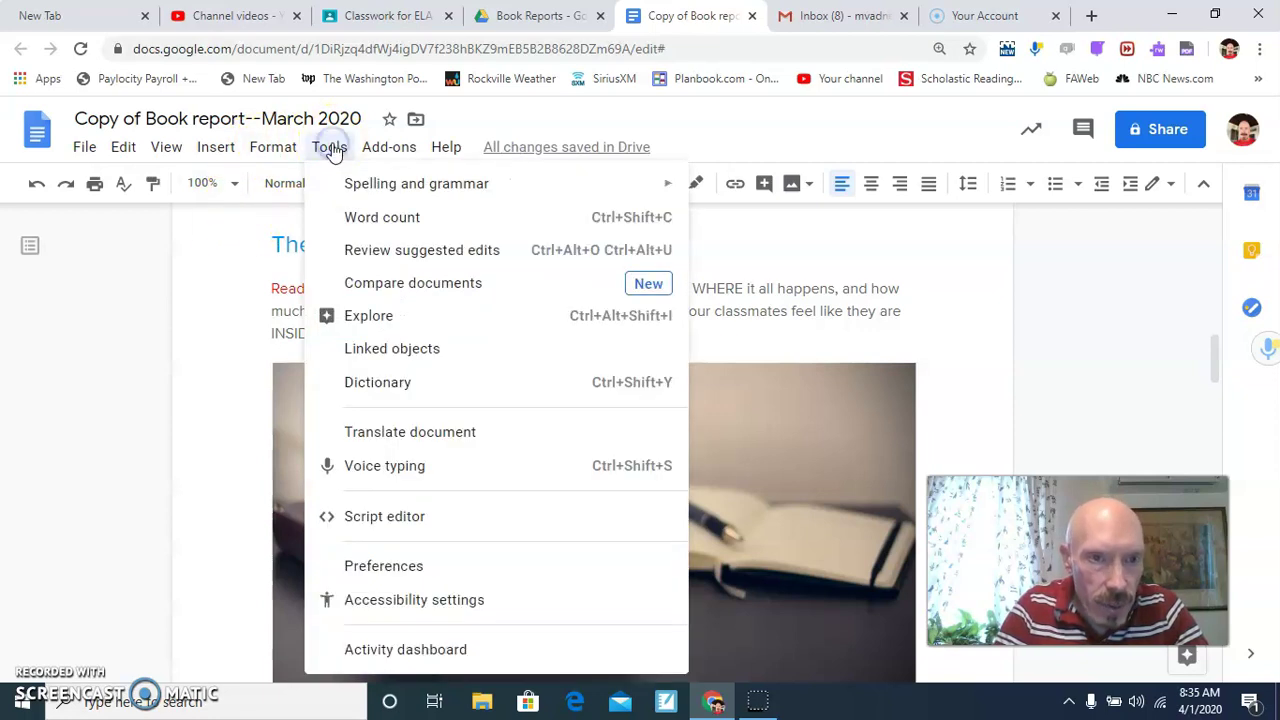
click(358, 468)
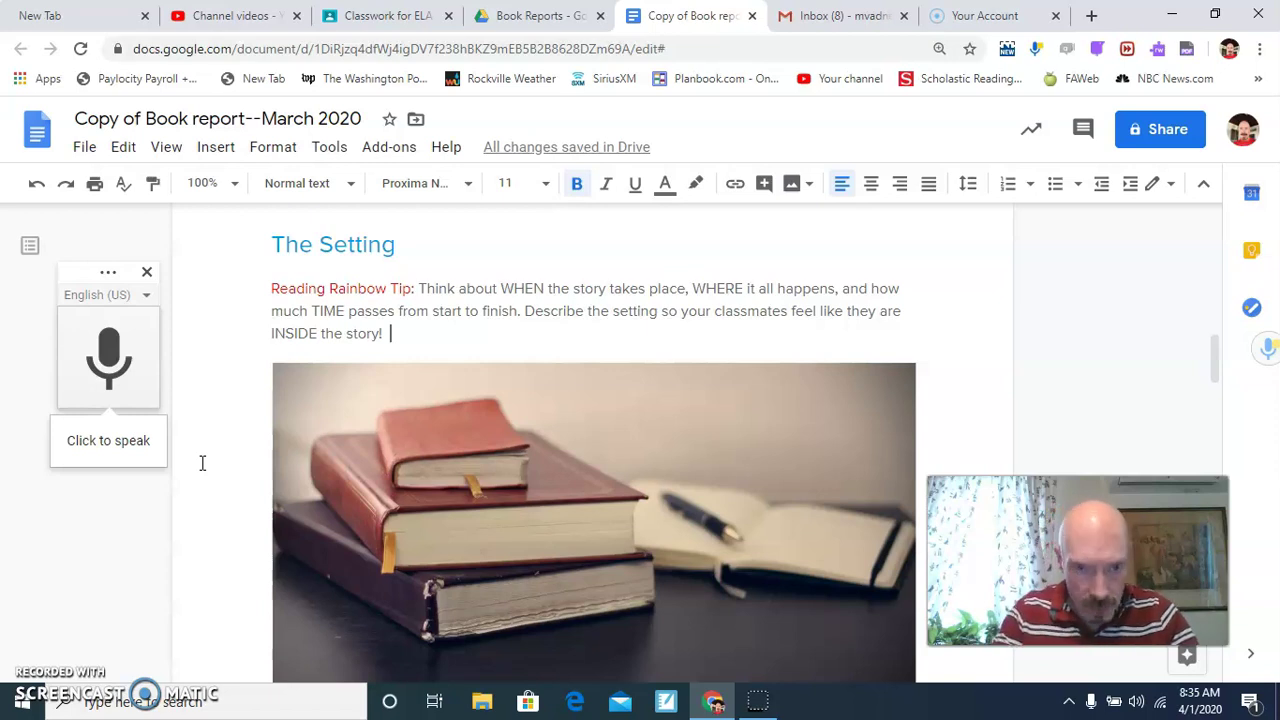
click(108, 360)
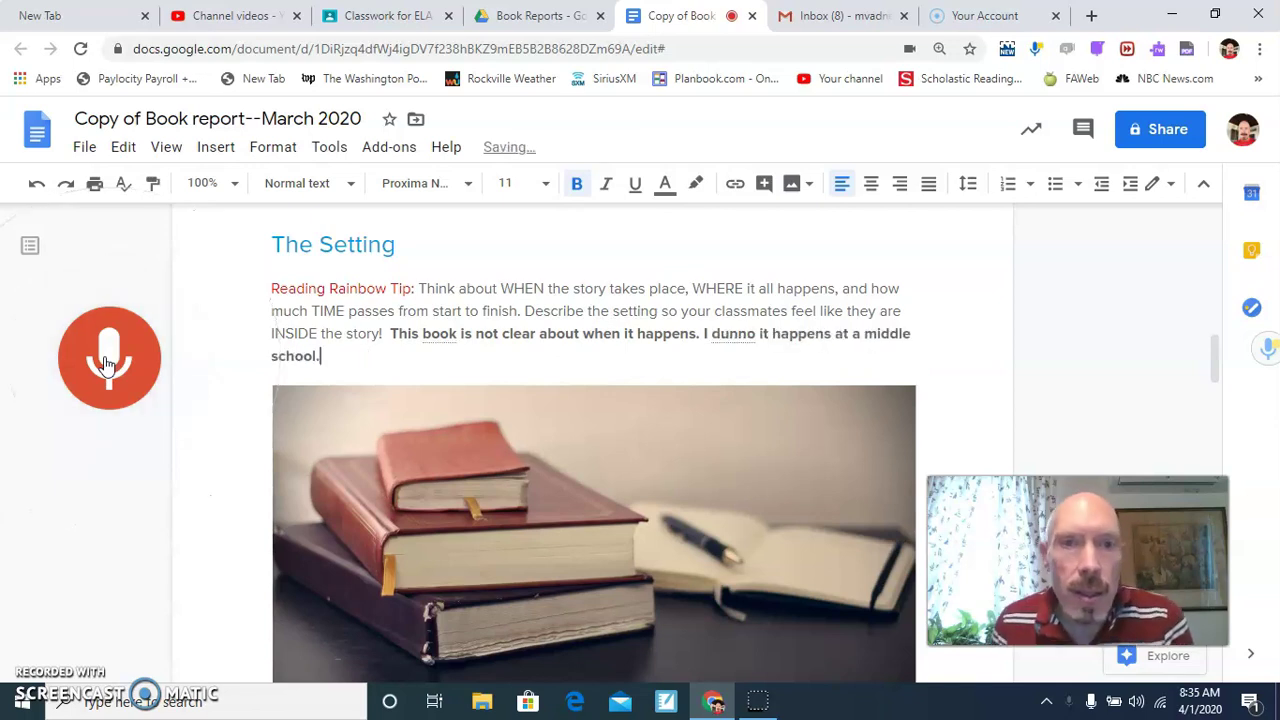
Stop dictation and correct 'dunno' to 'do know' using the spelling suggestion.
click(108, 360)
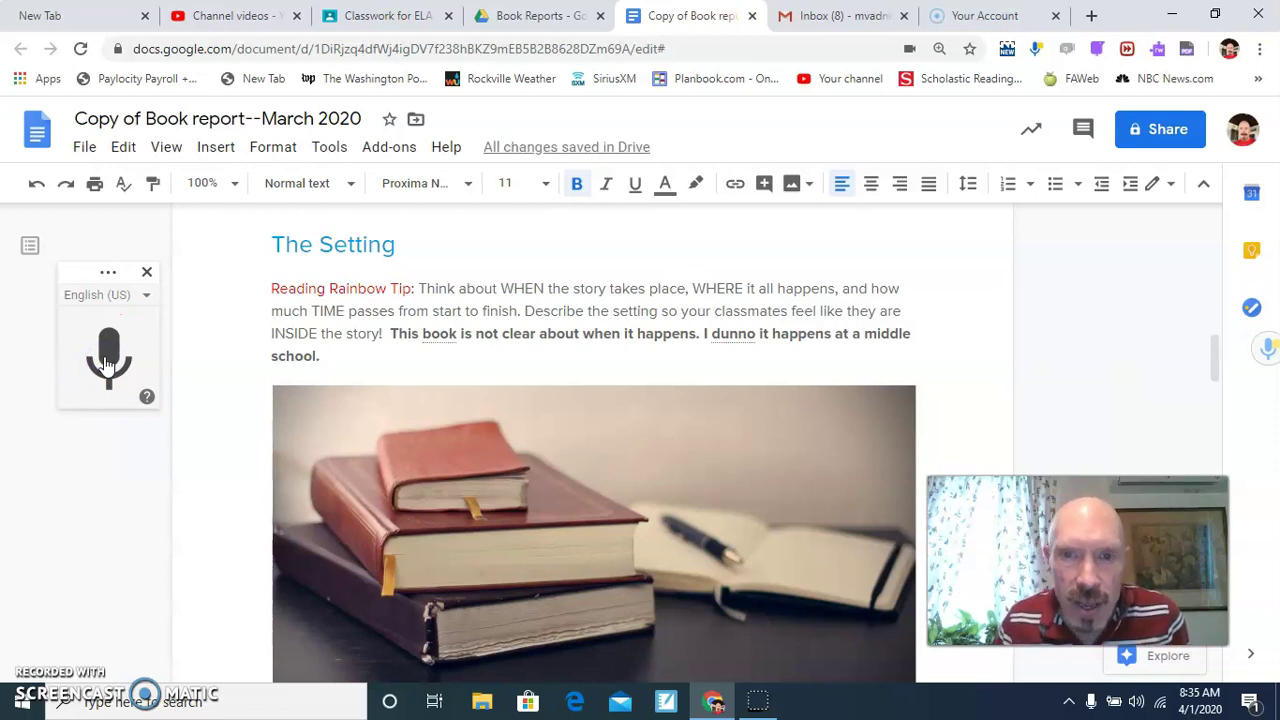
click(747, 336)
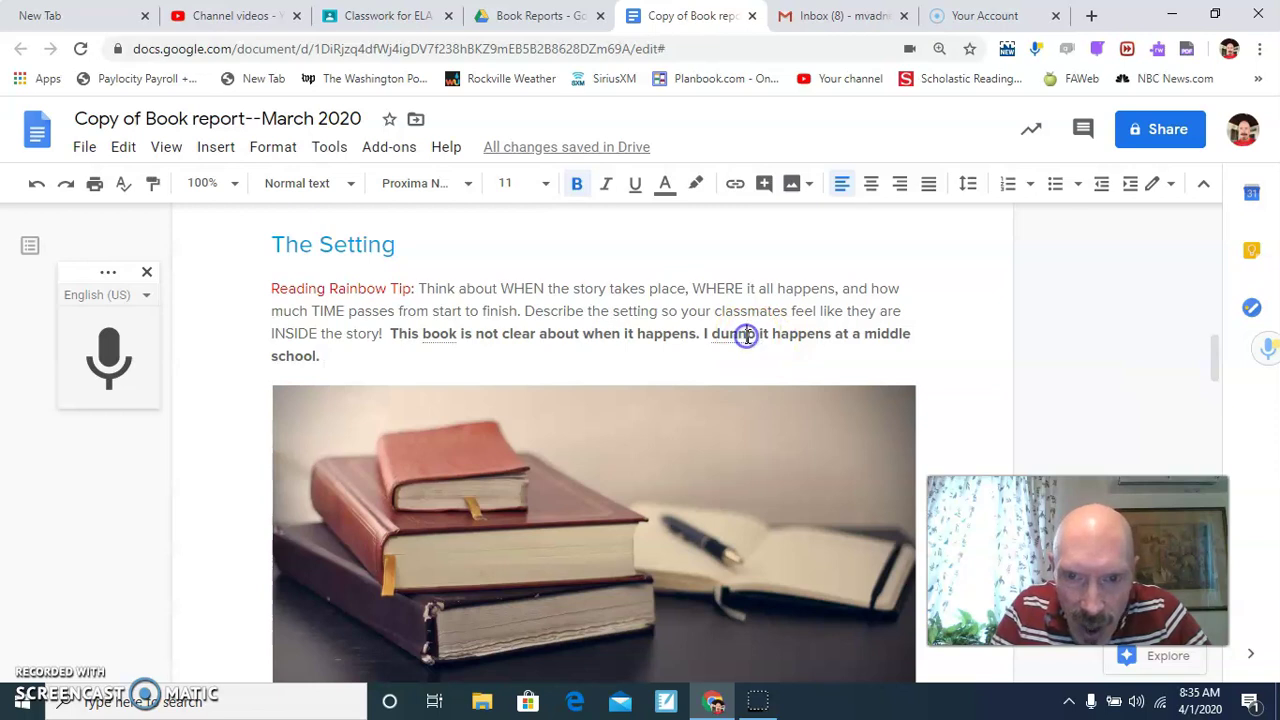
click(740, 340)
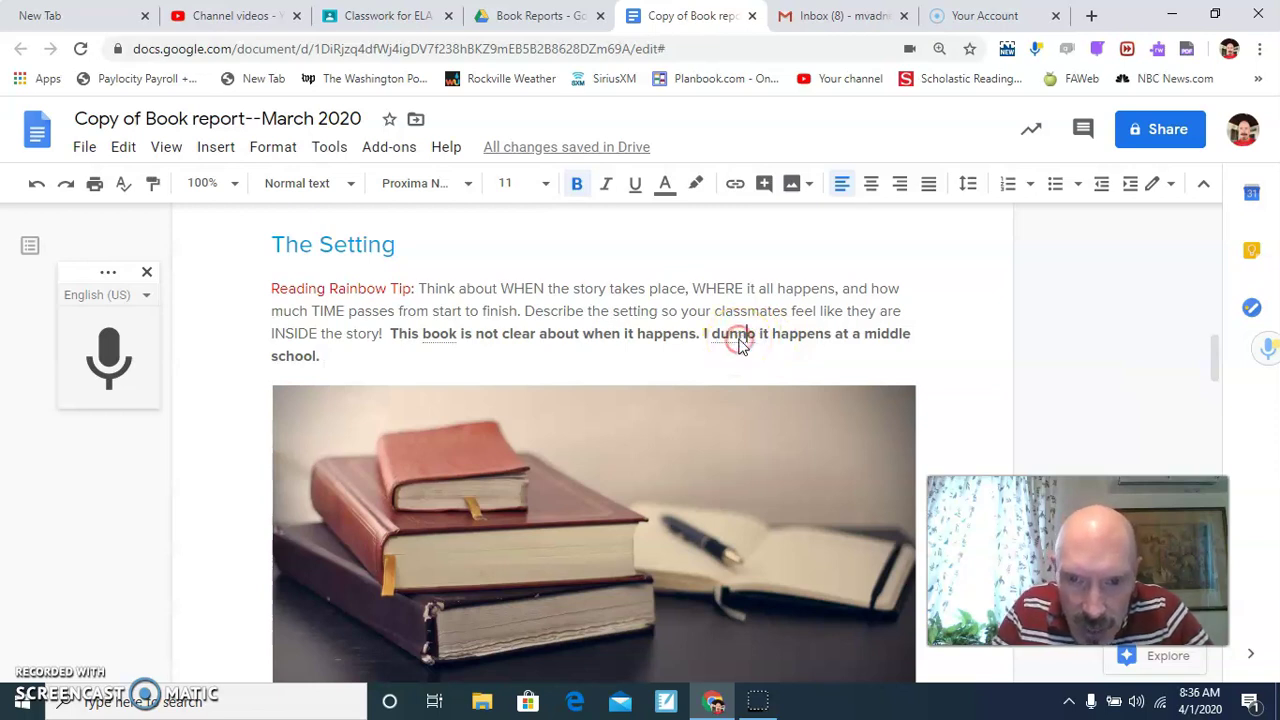
right_click(740, 340)
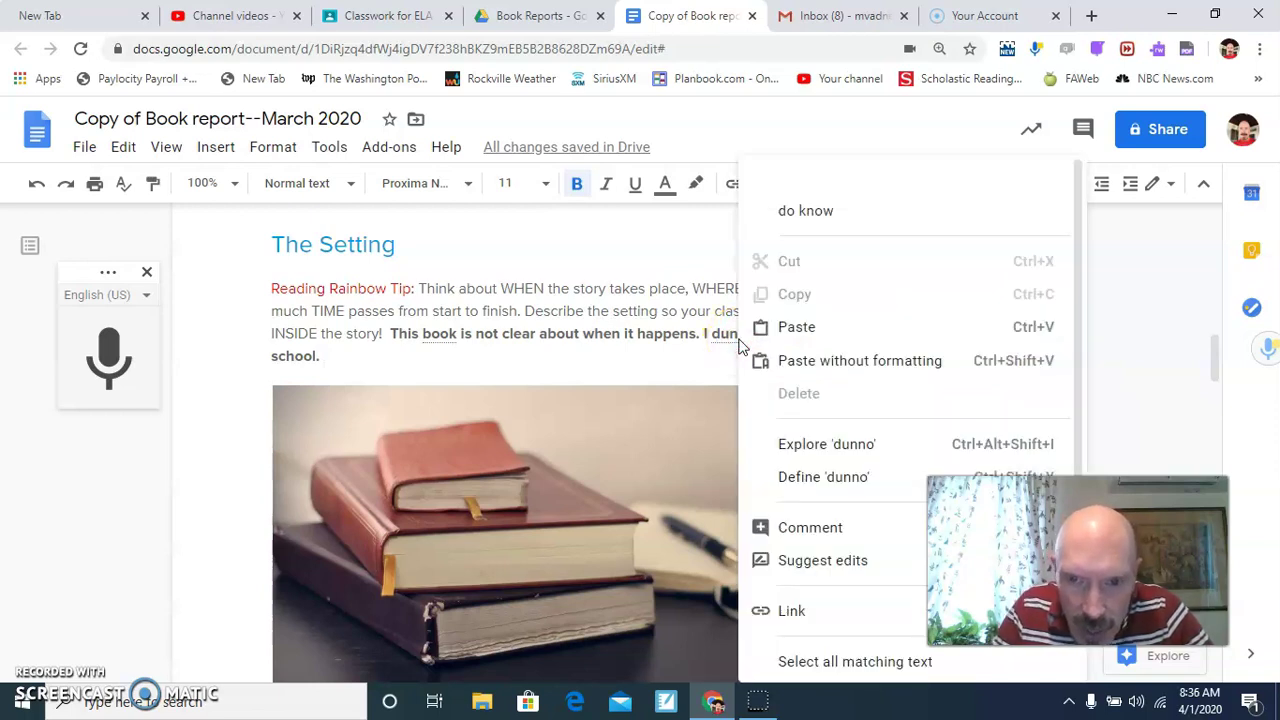
click(792, 214)
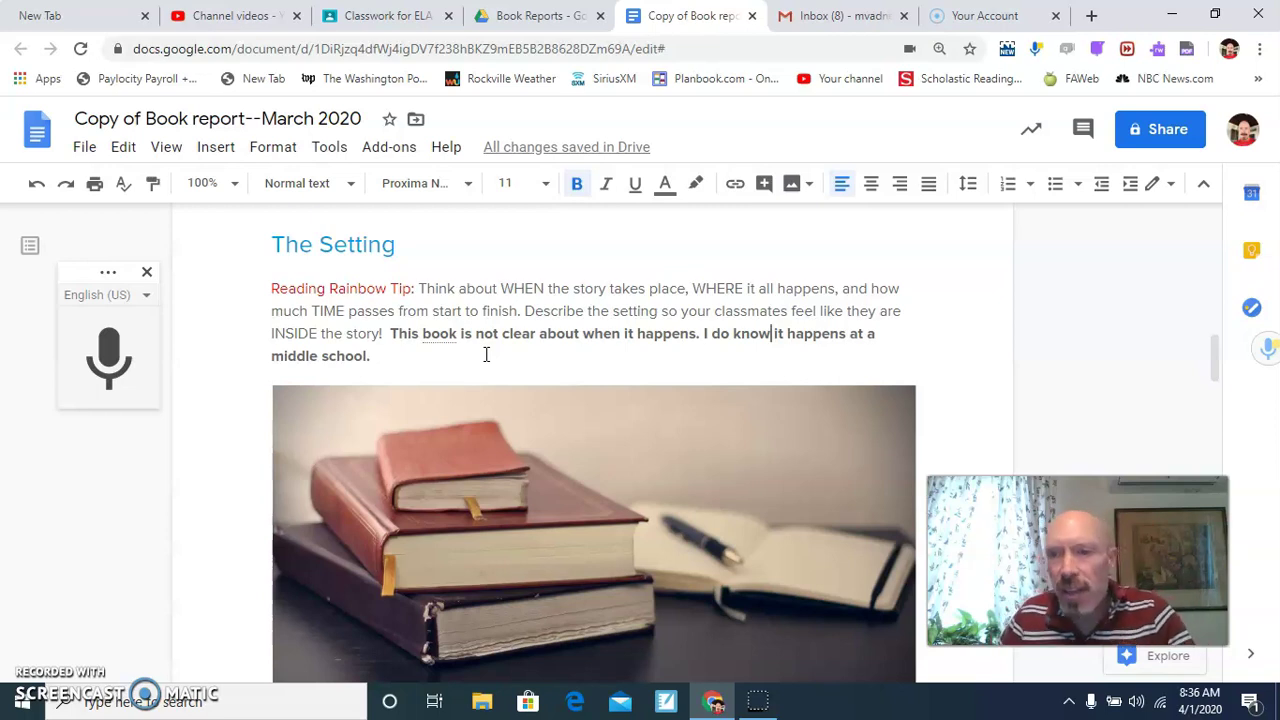
On the empty line below the Setting tip, start a web image search via Insert > Image.
scroll(486, 354, down, 3)
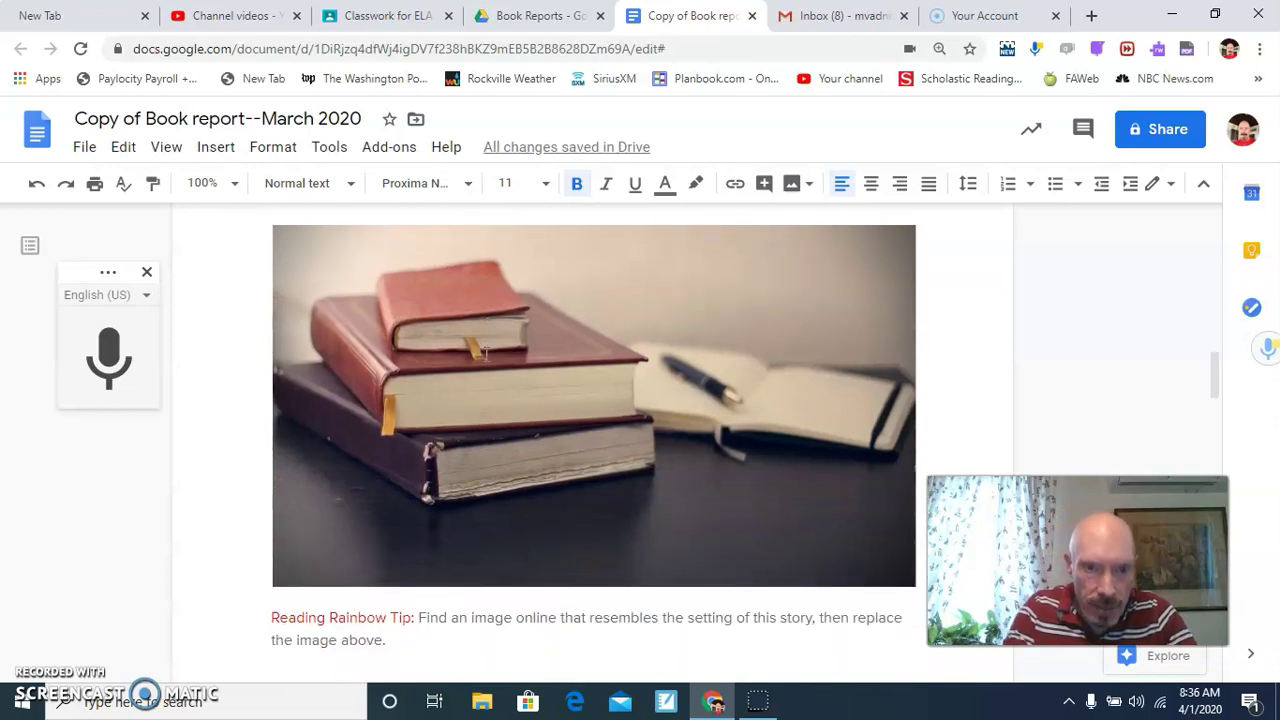
scroll(486, 354, down, 5)
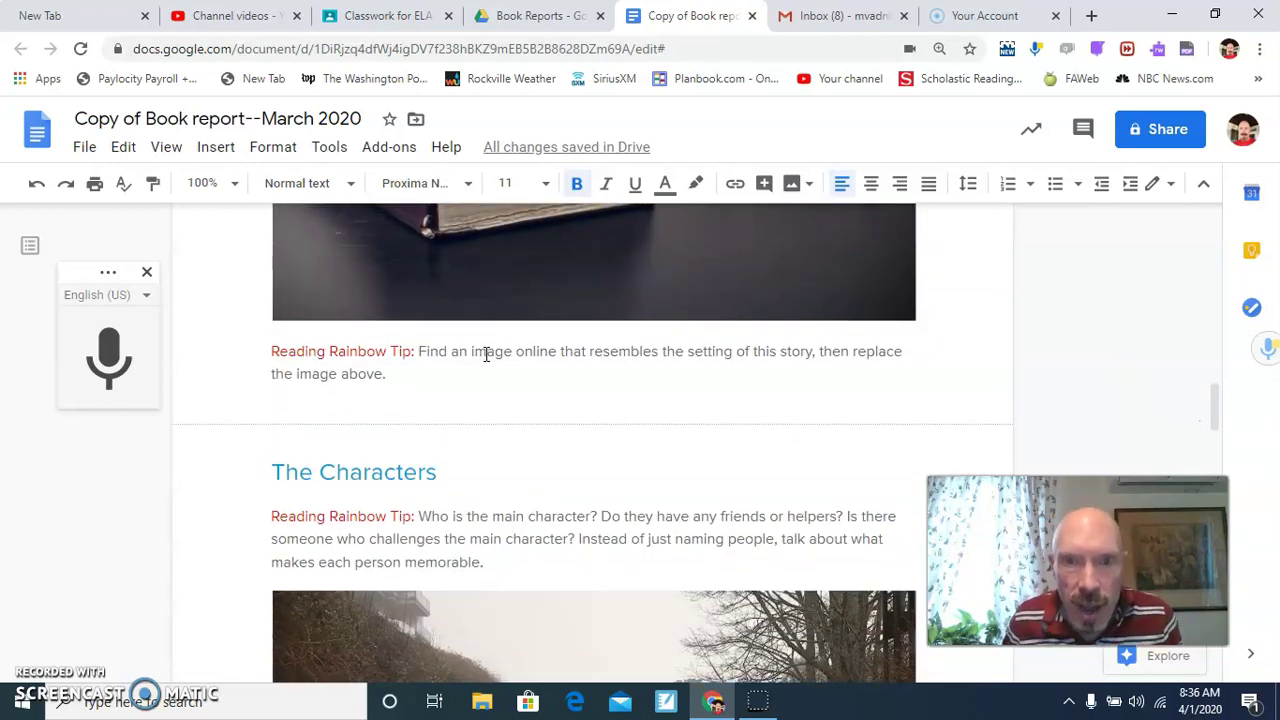
click(347, 397)
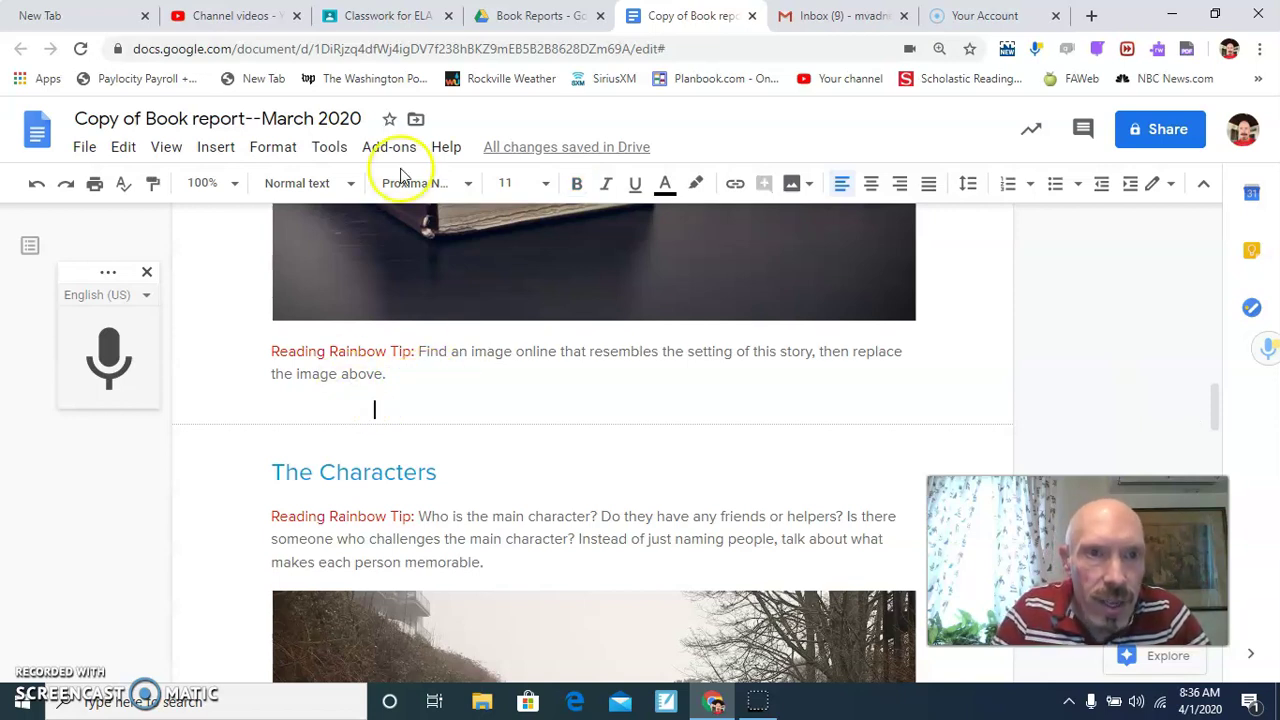
click(216, 147)
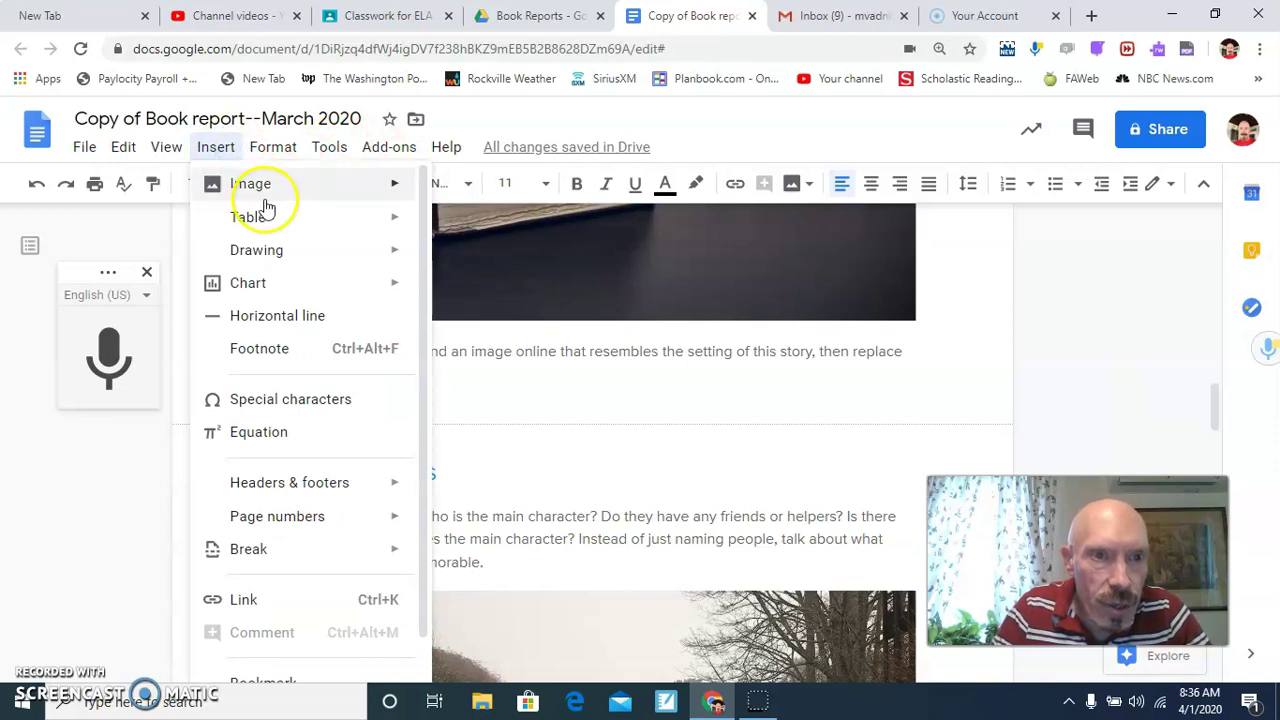
mouse_move(266, 197)
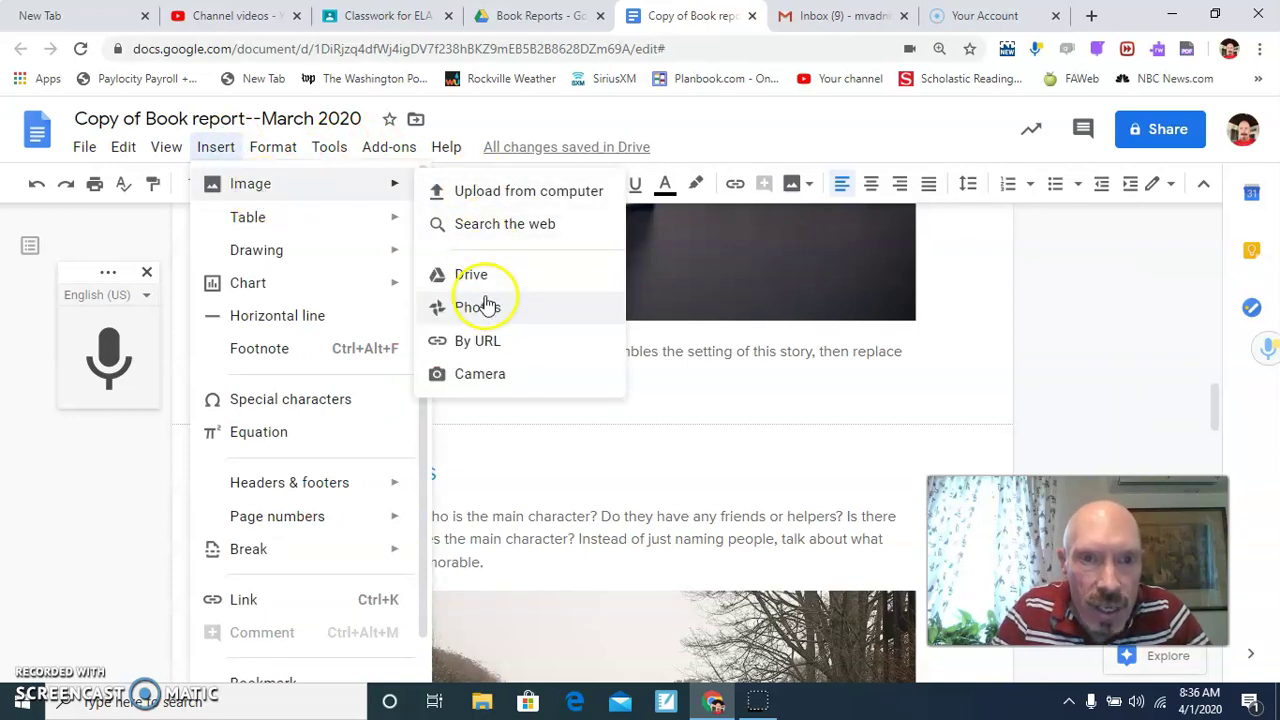
click(491, 226)
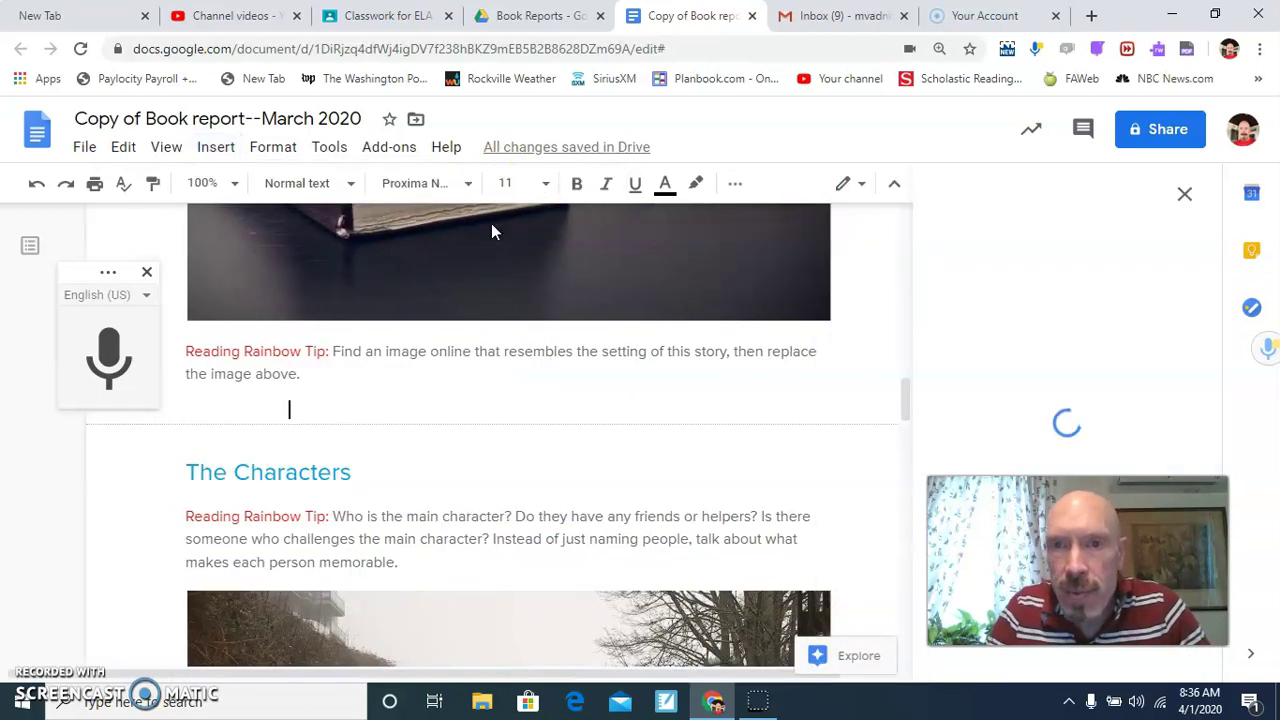
Search the web for 'middle school' and insert the brick school building photo.
text(midd)
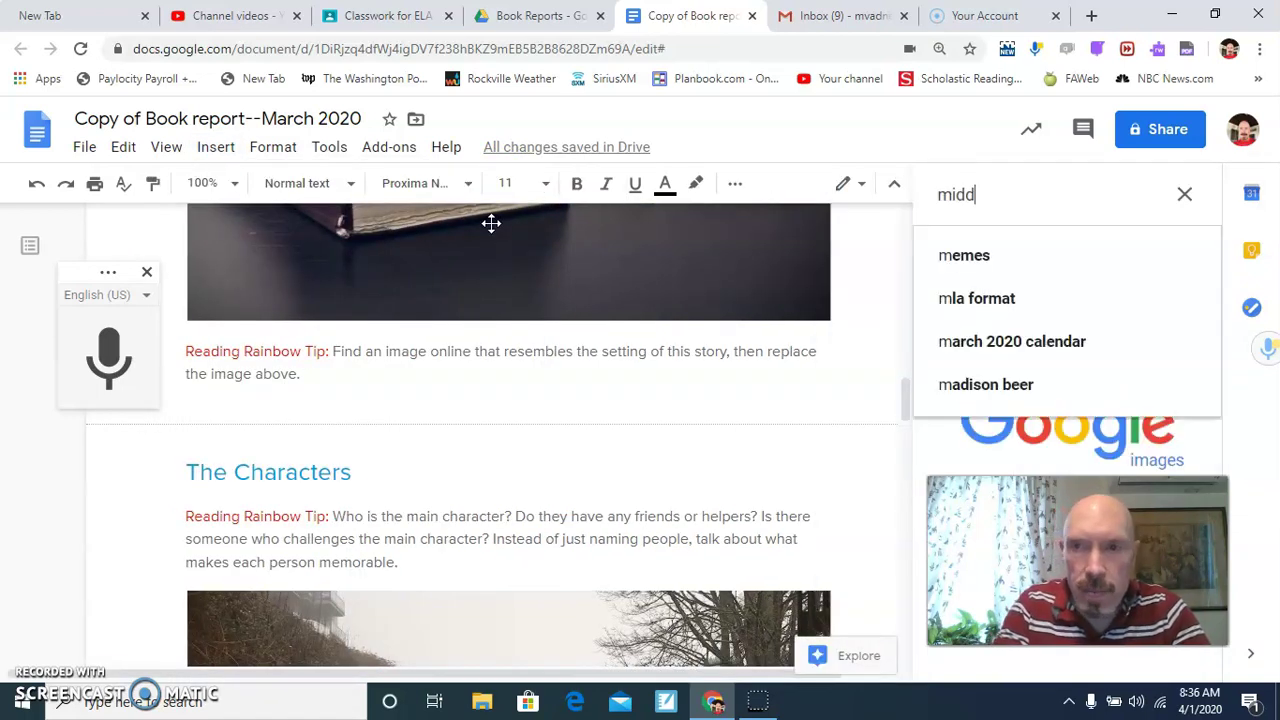
text(le school)
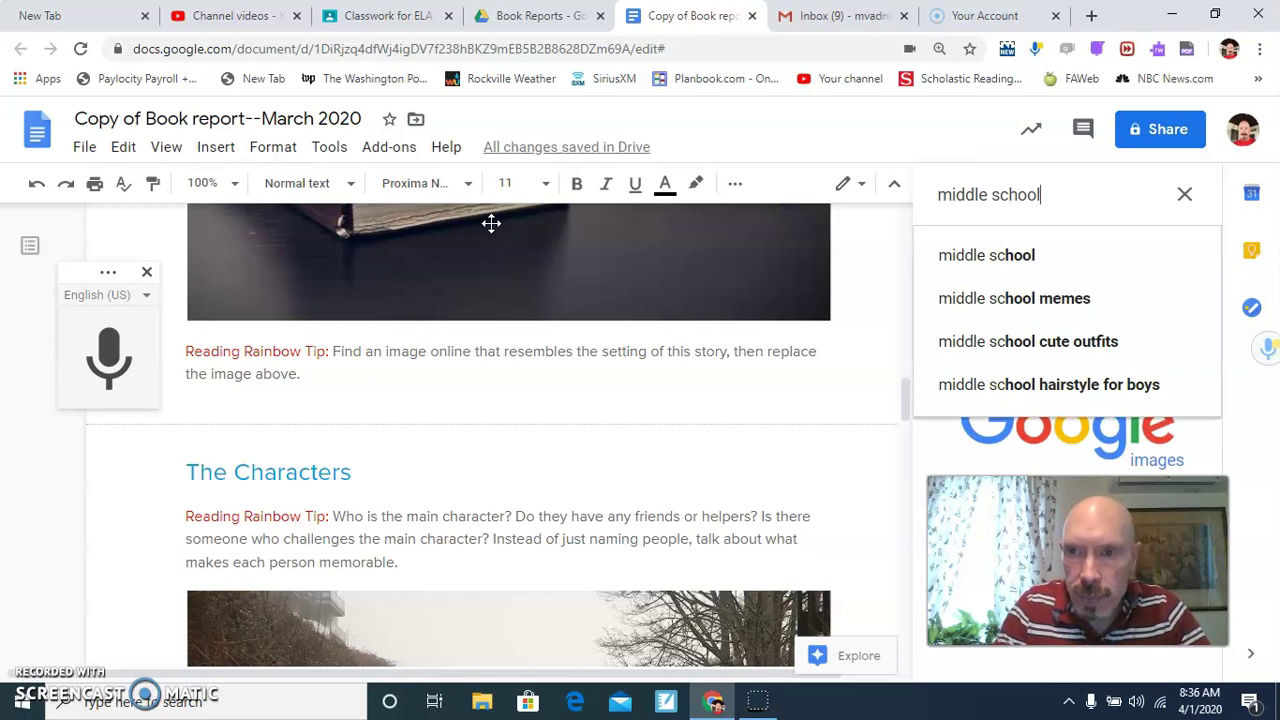
key(Return)
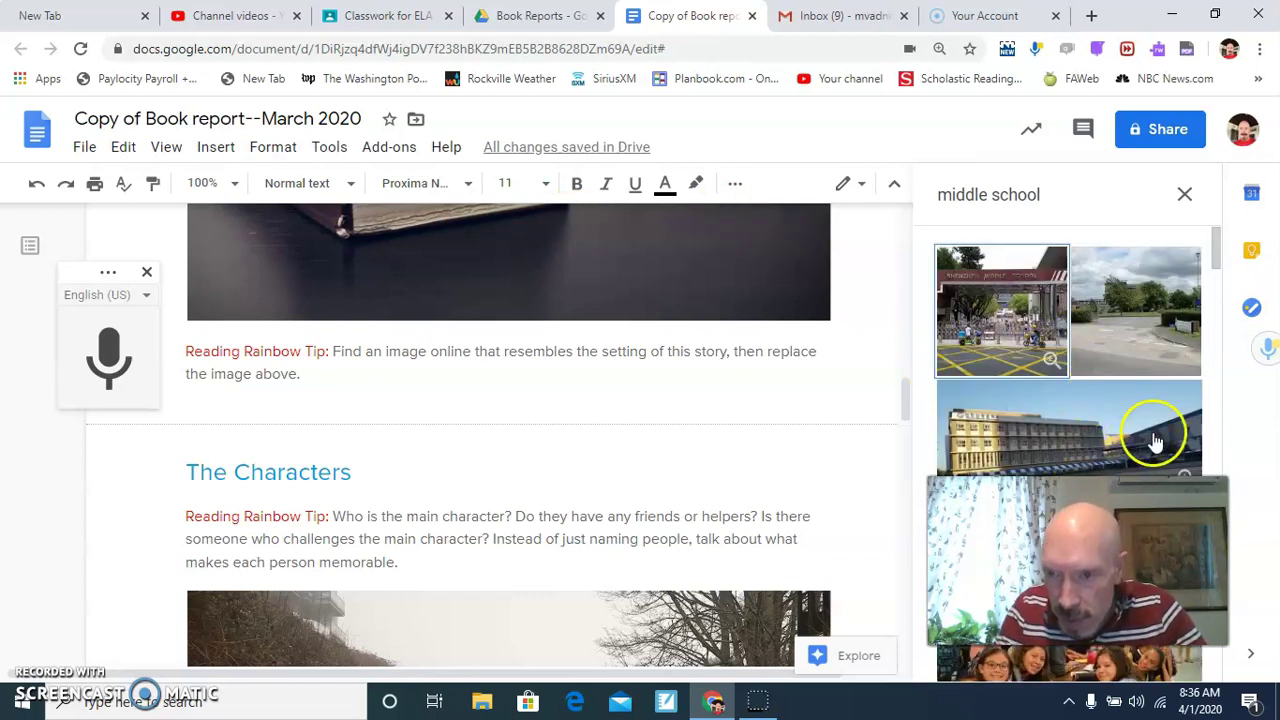
scroll(1100, 440, down, 3)
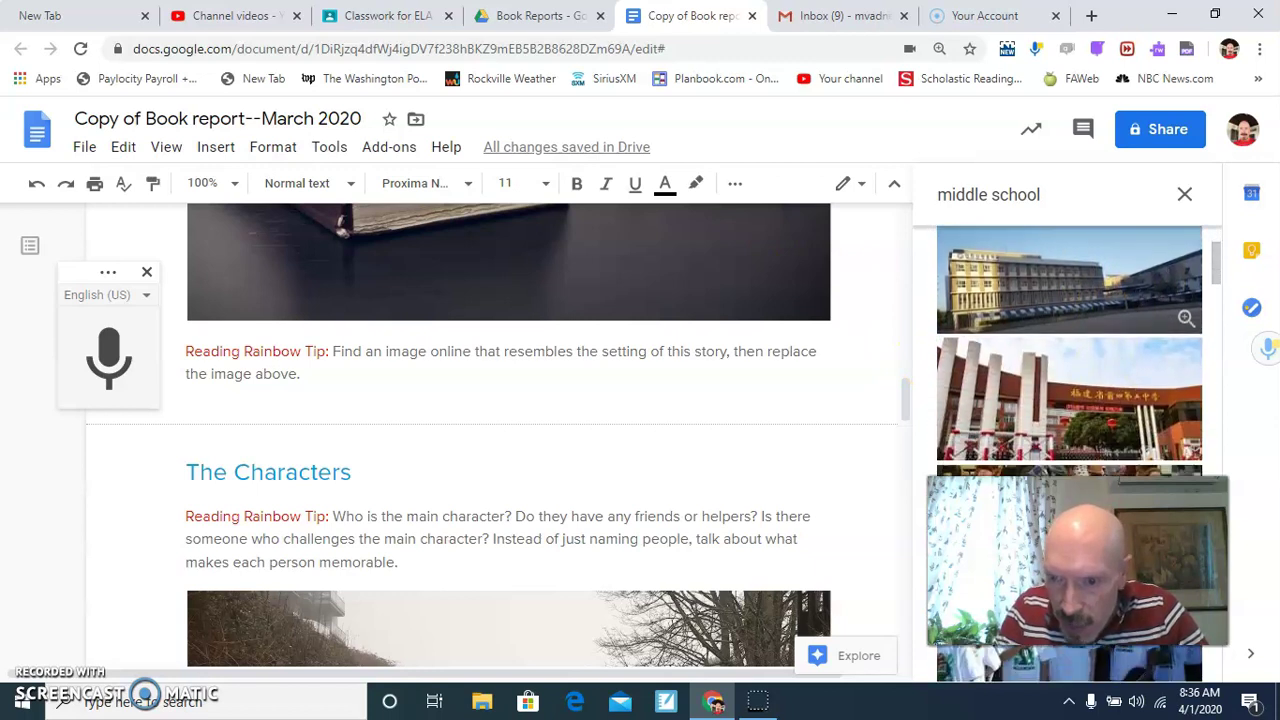
scroll(1070, 300, down, 5)
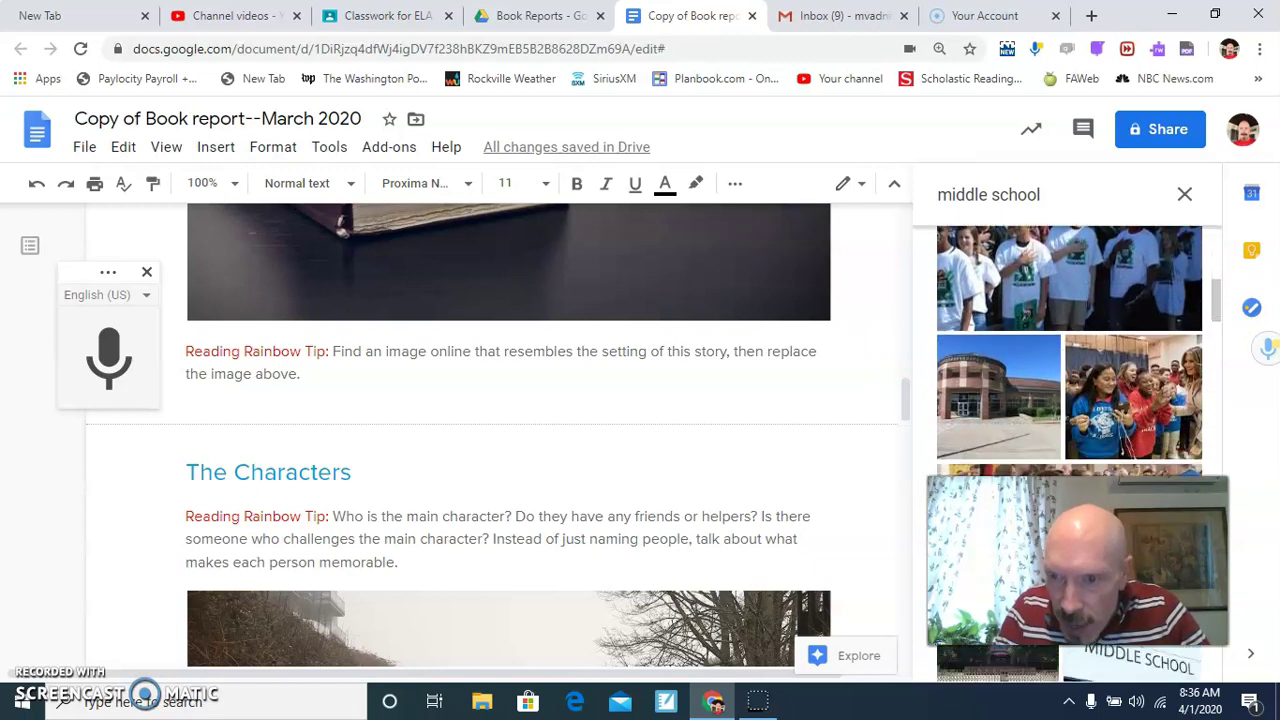
click(1030, 338)
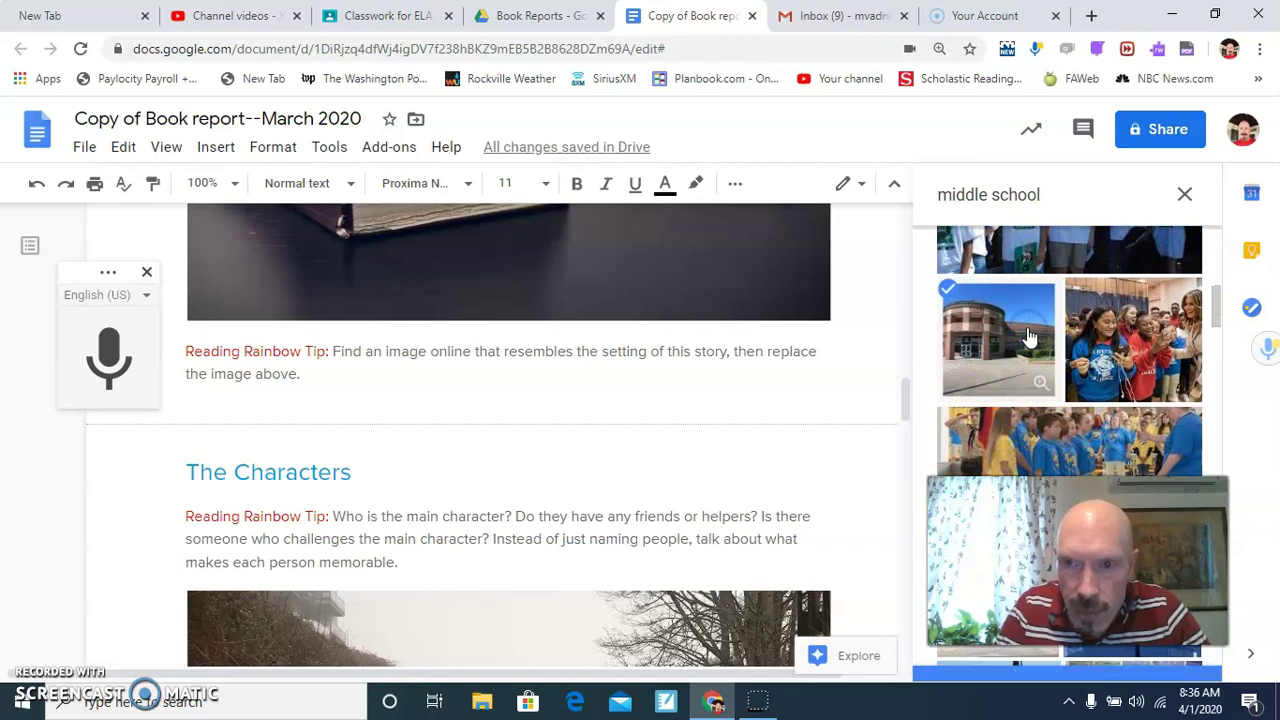
click(1163, 658)
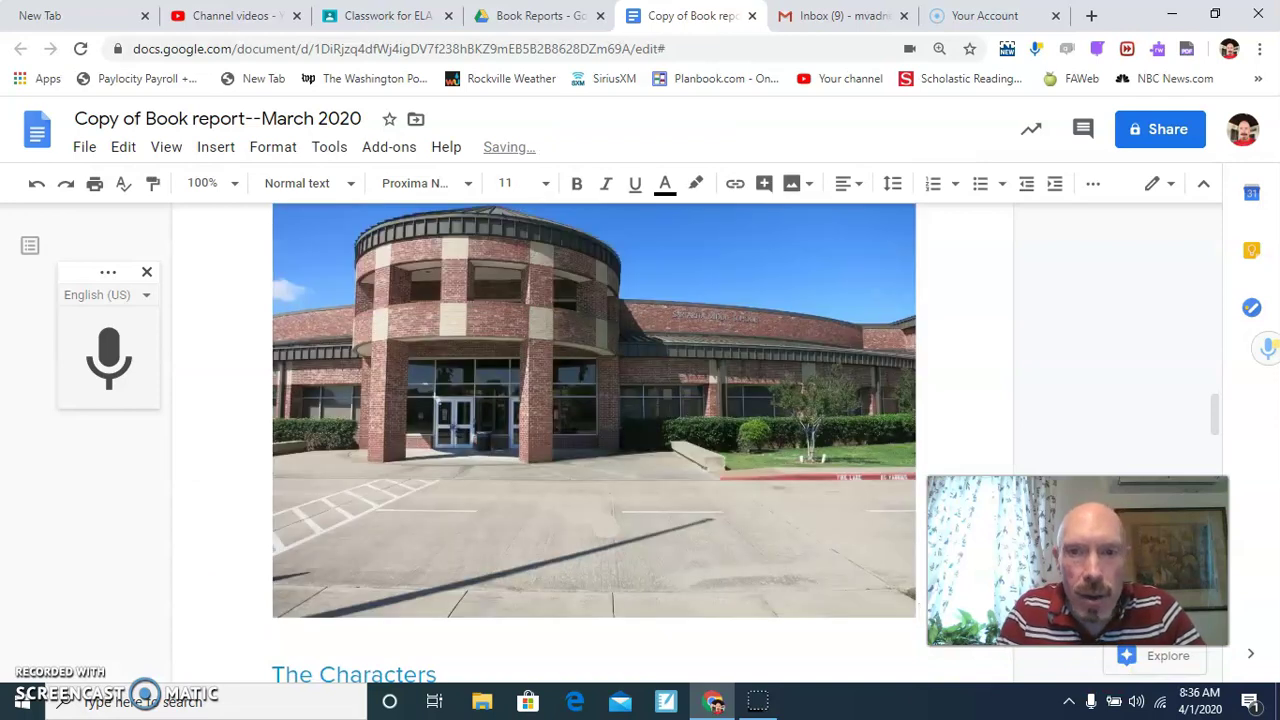
scroll(944, 390, down, 2)
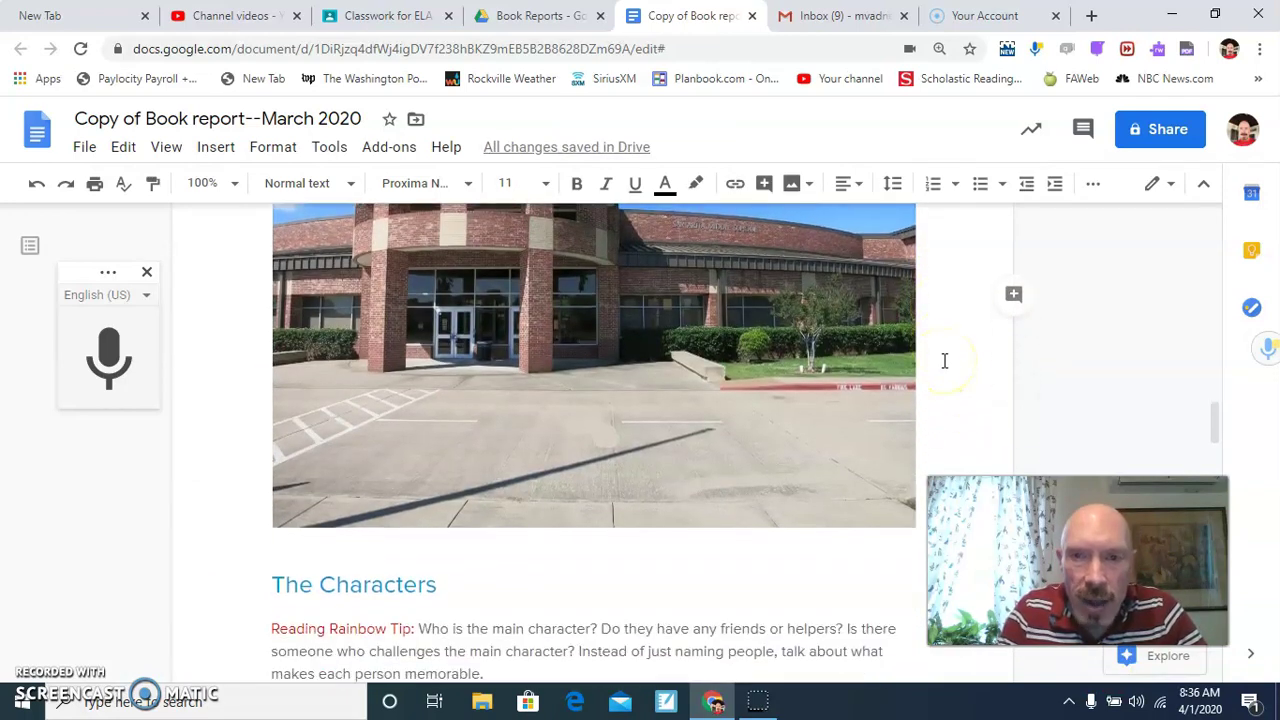
scroll(944, 360, down, 5)
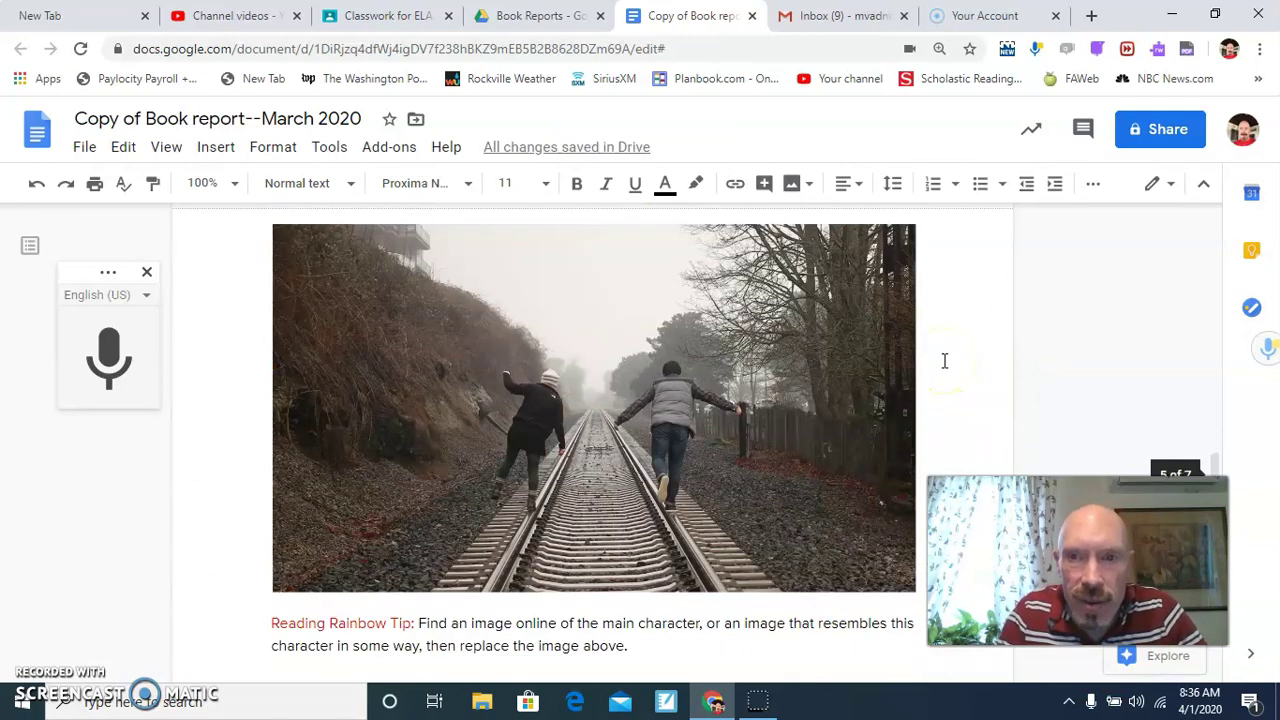
scroll(944, 360, up, 3)
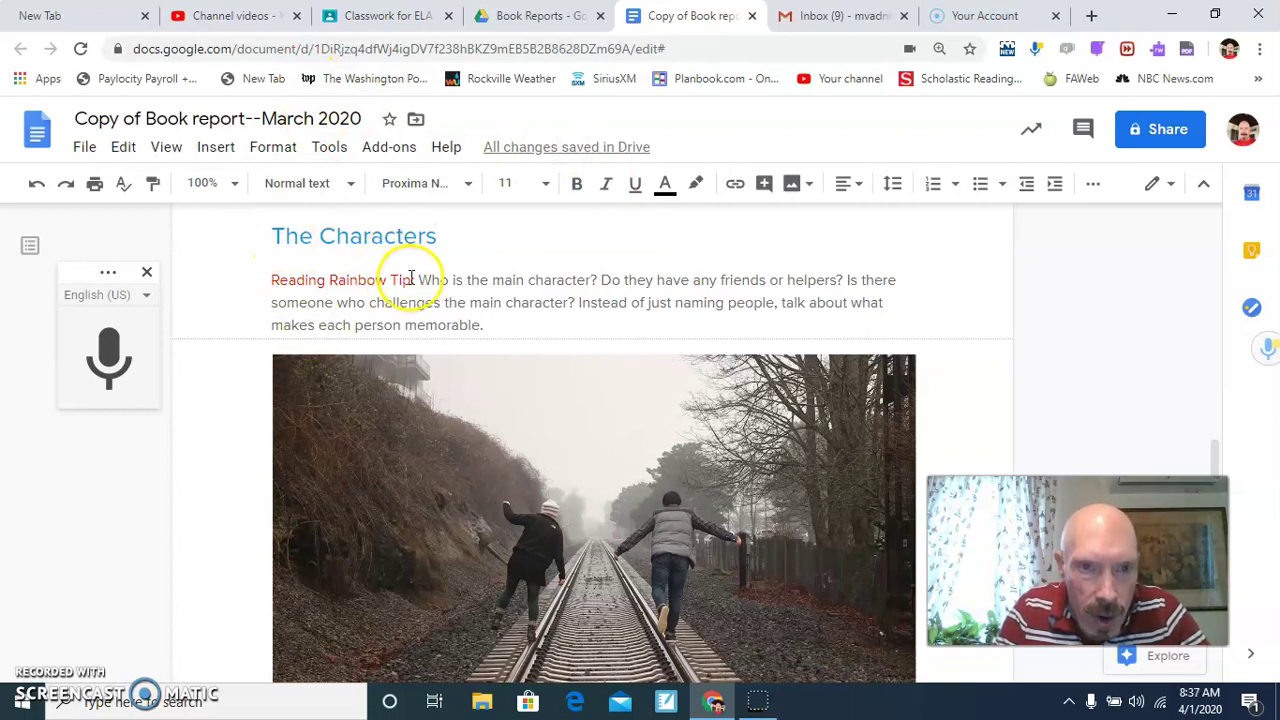
Type a bold Characters paragraph about Wallace and Rachael, their clubs, and antagonist Mr. Fogelman.
click(536, 325)
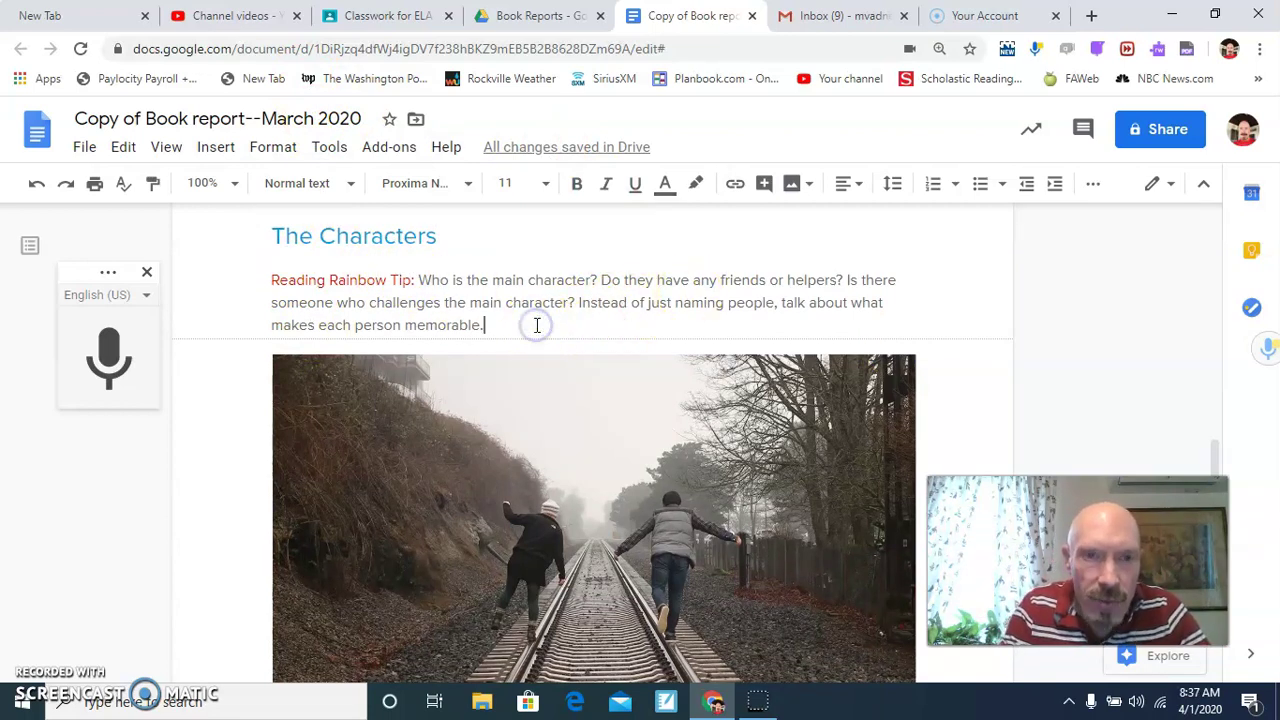
click(580, 183)
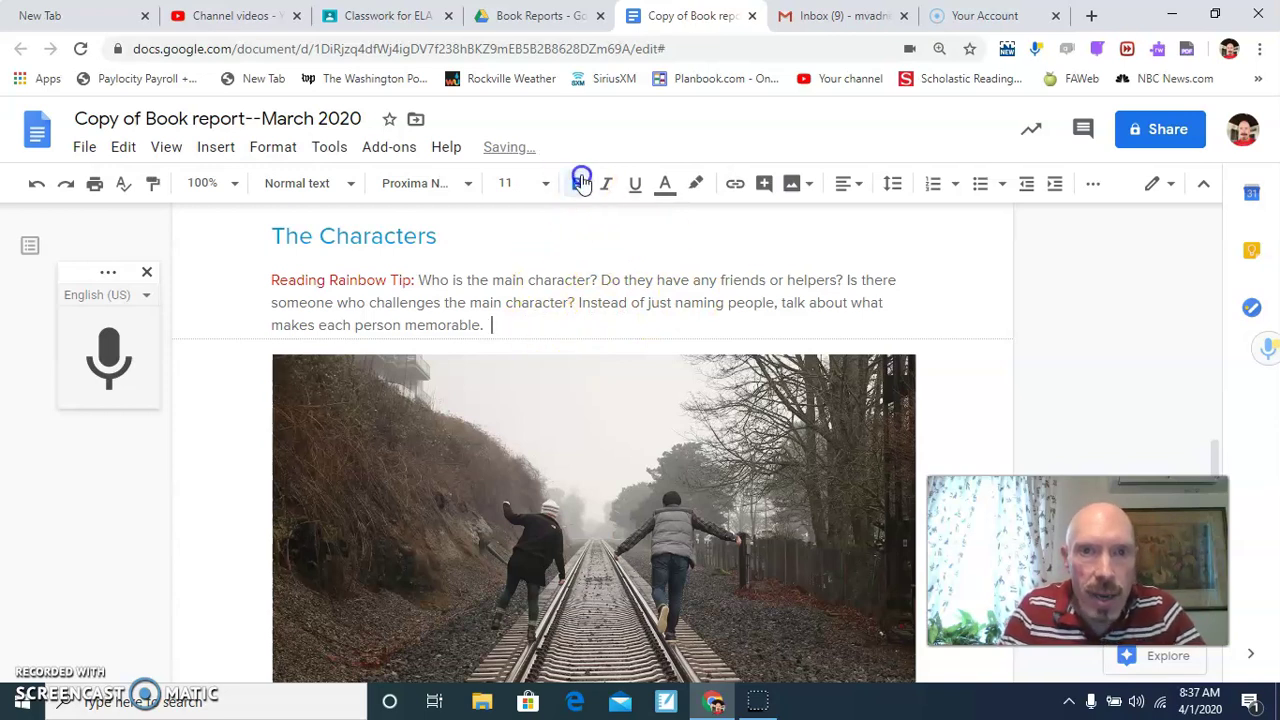
text(T)
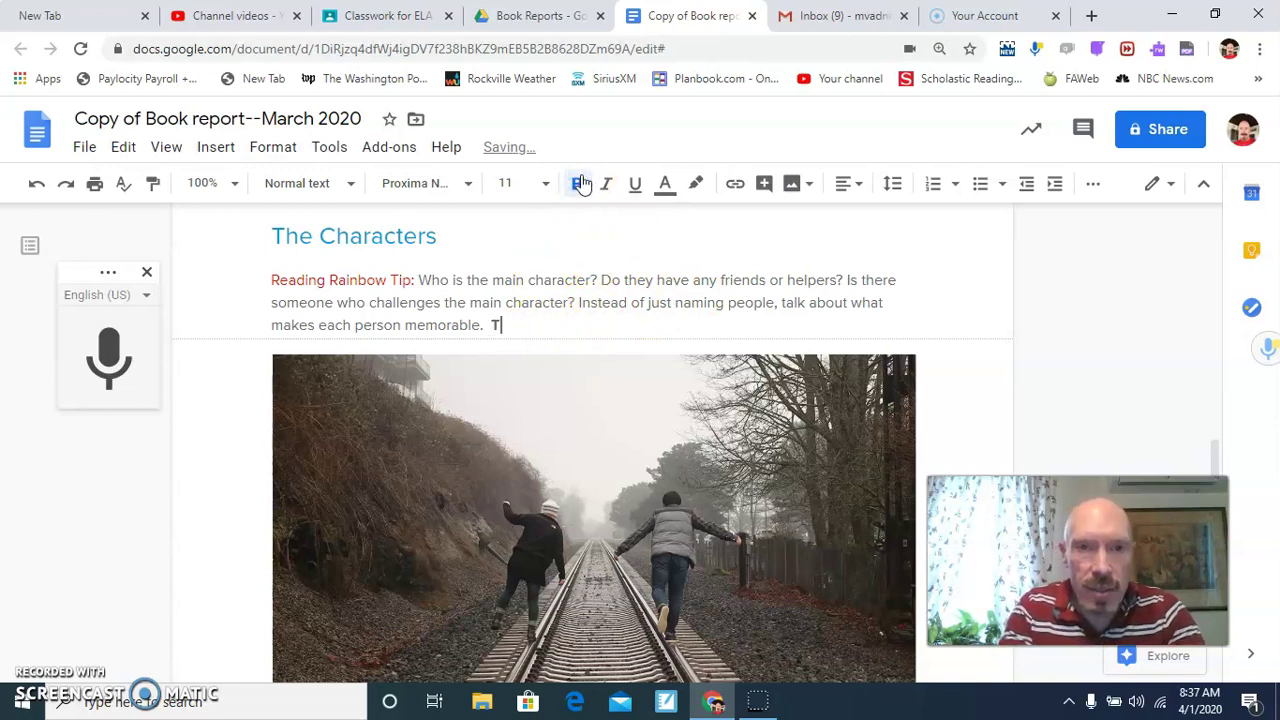
text(he story is mostly)
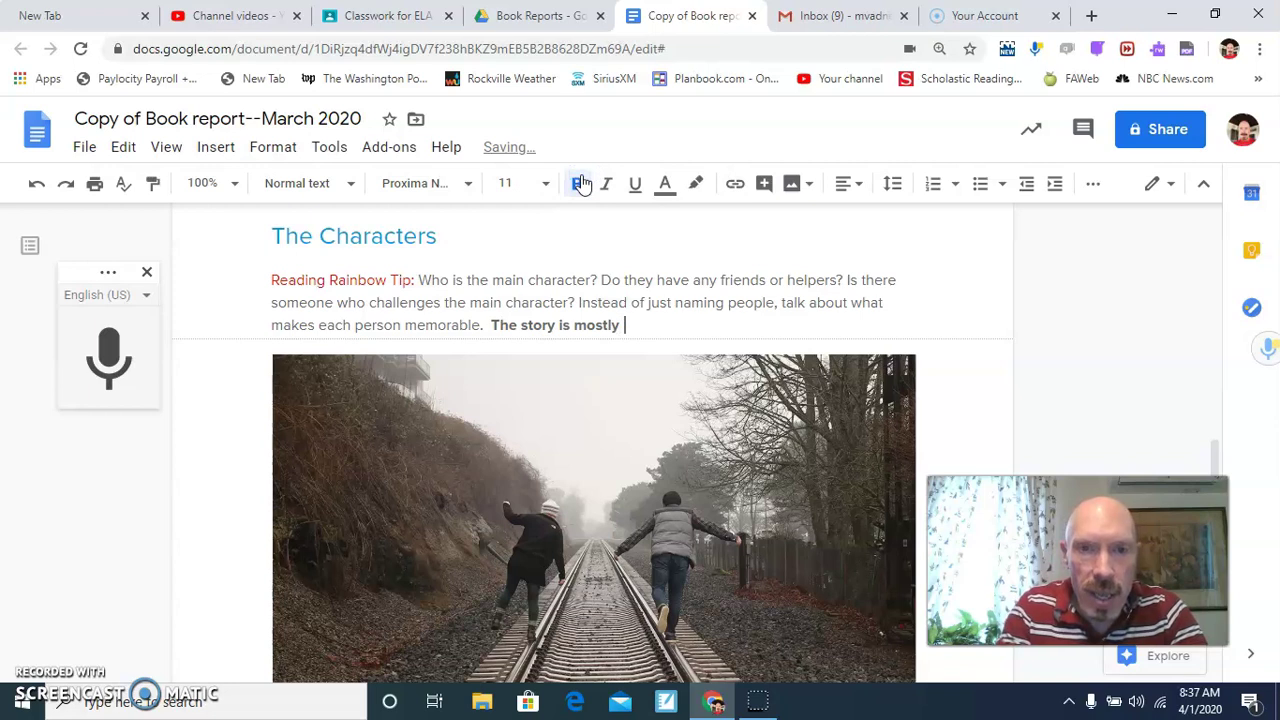
text( about two cha)
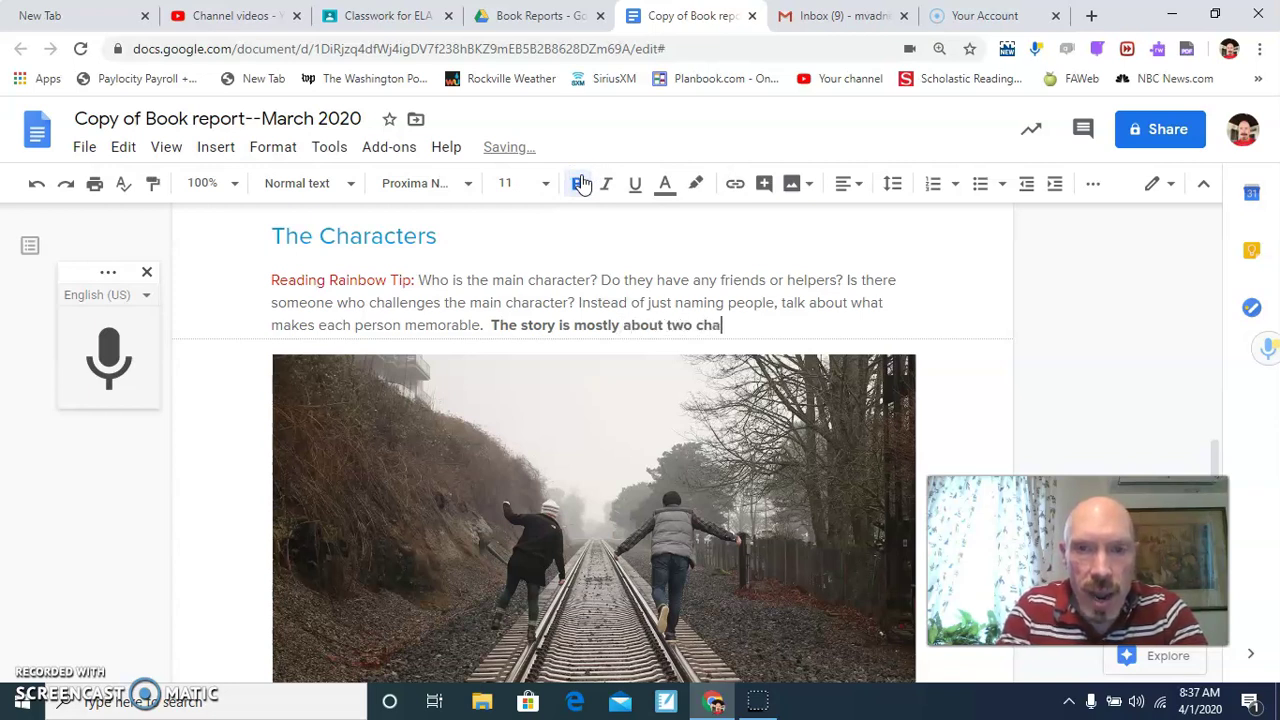
text(racters: )
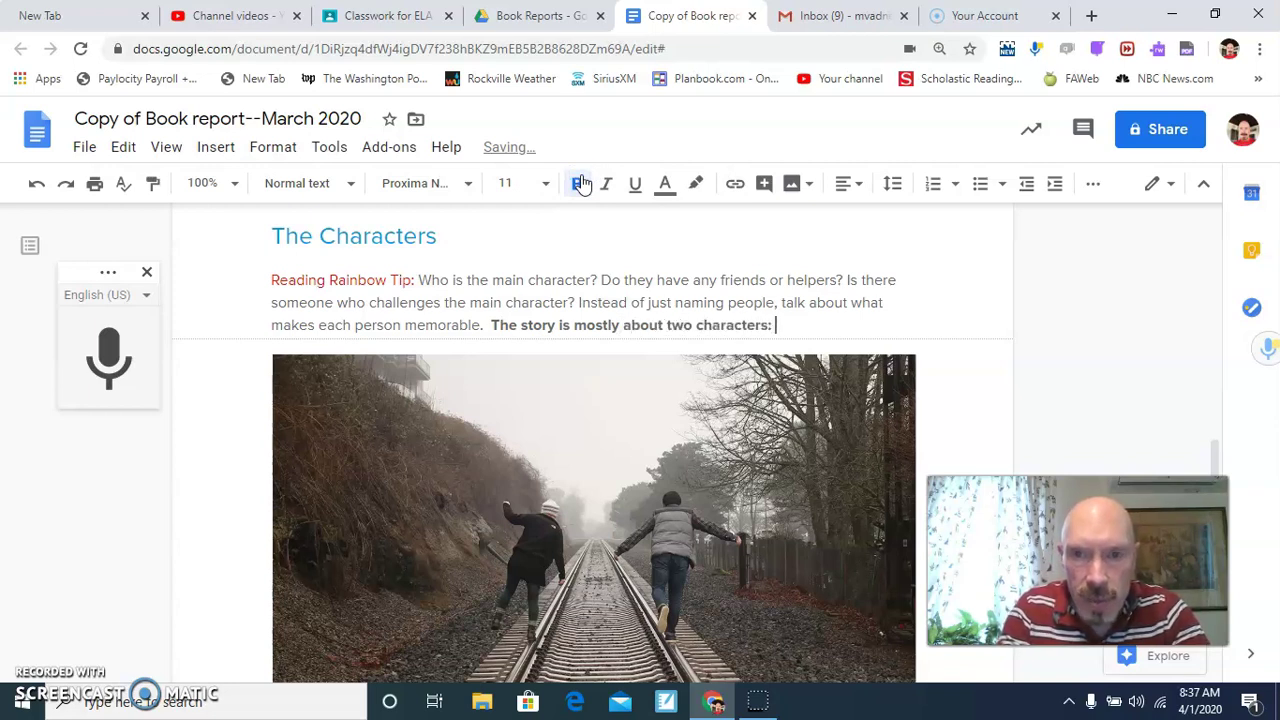
text( Wallac)
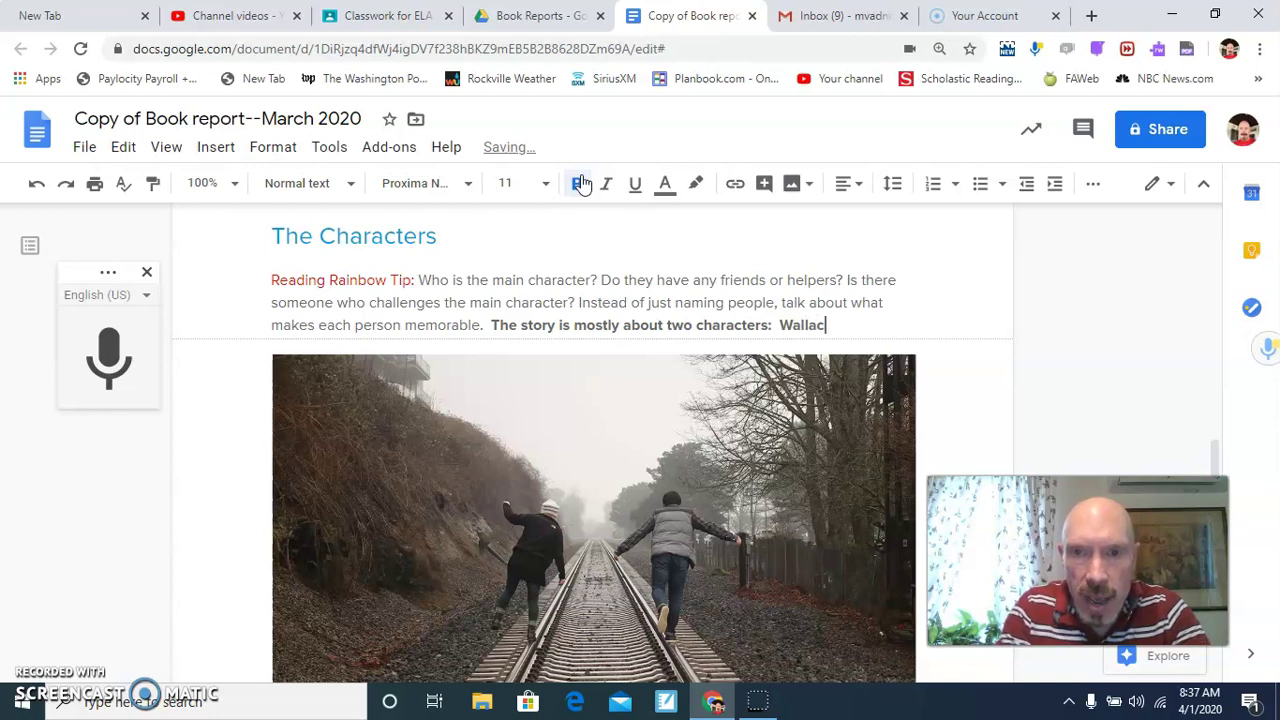
text(e and Rache)
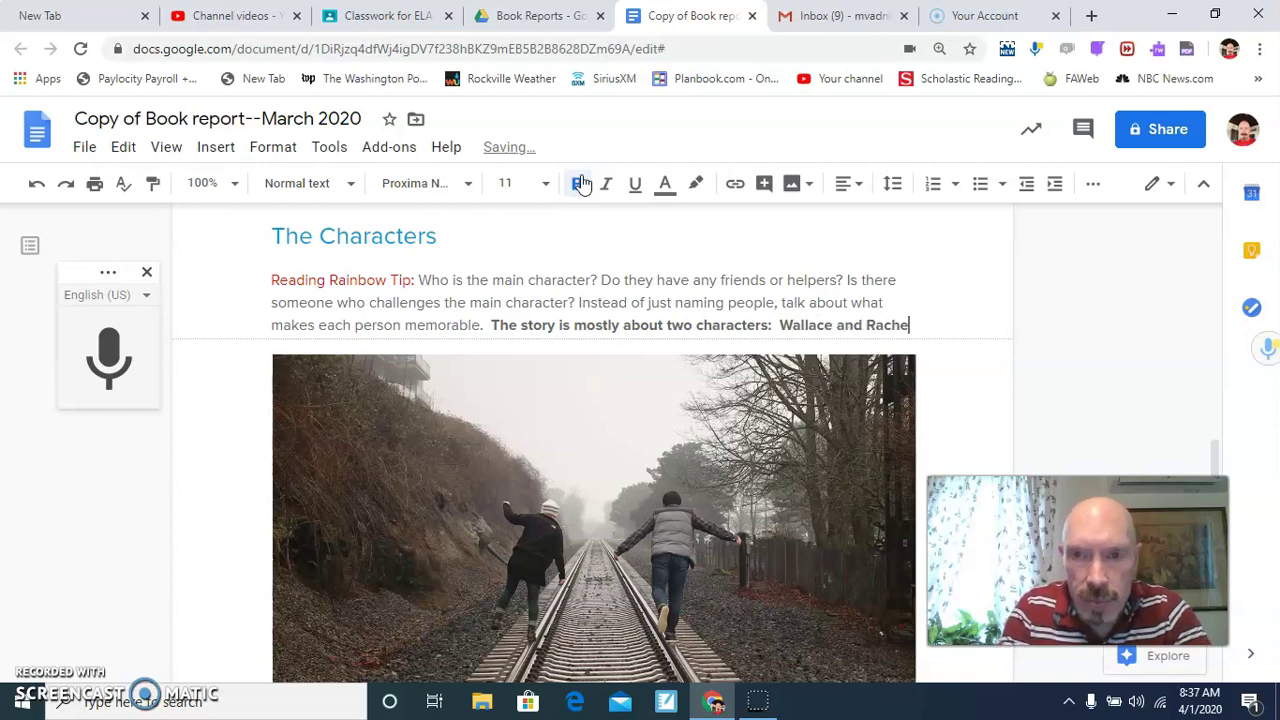
key(BackSpace)
text(ael)
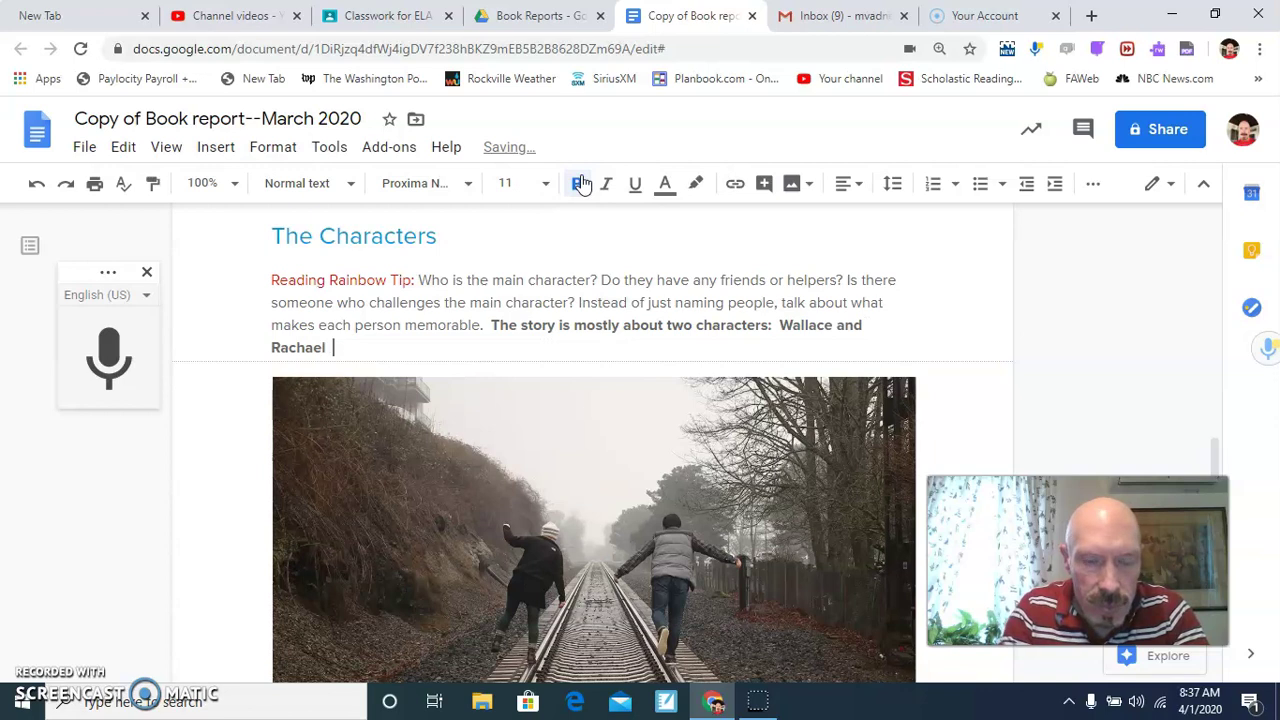
text( Both have a)
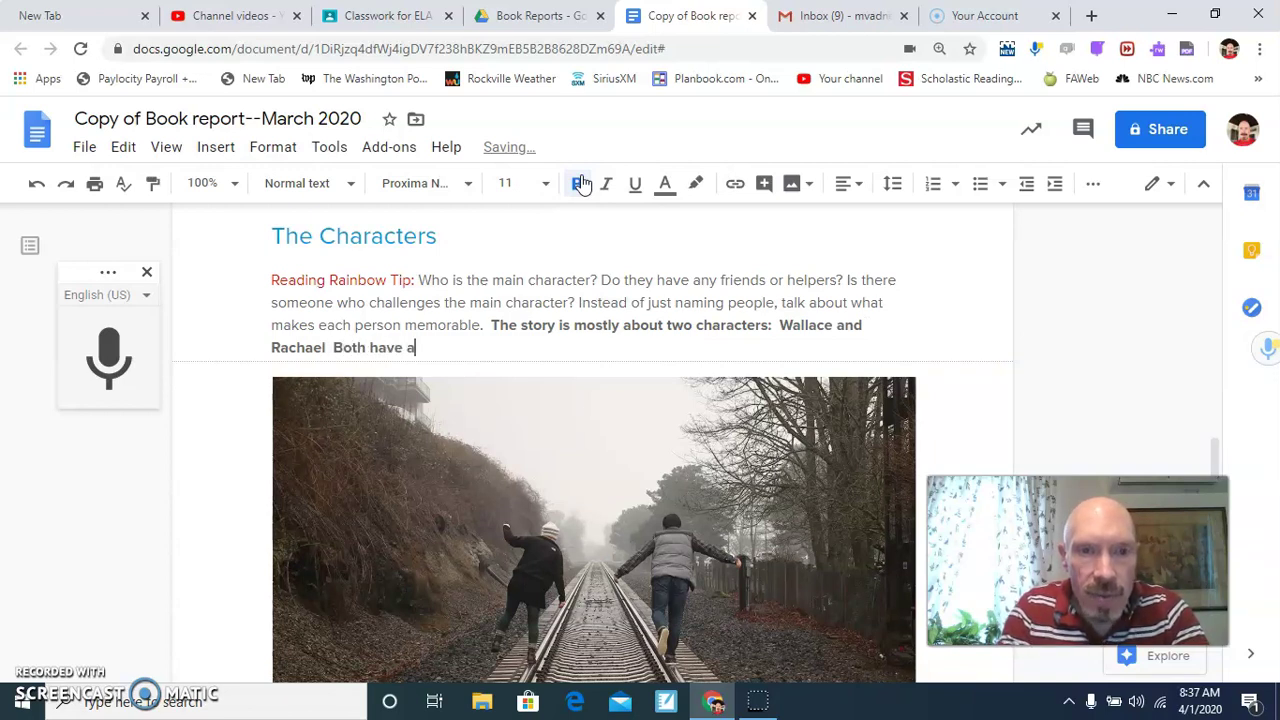
text( lot of friends)
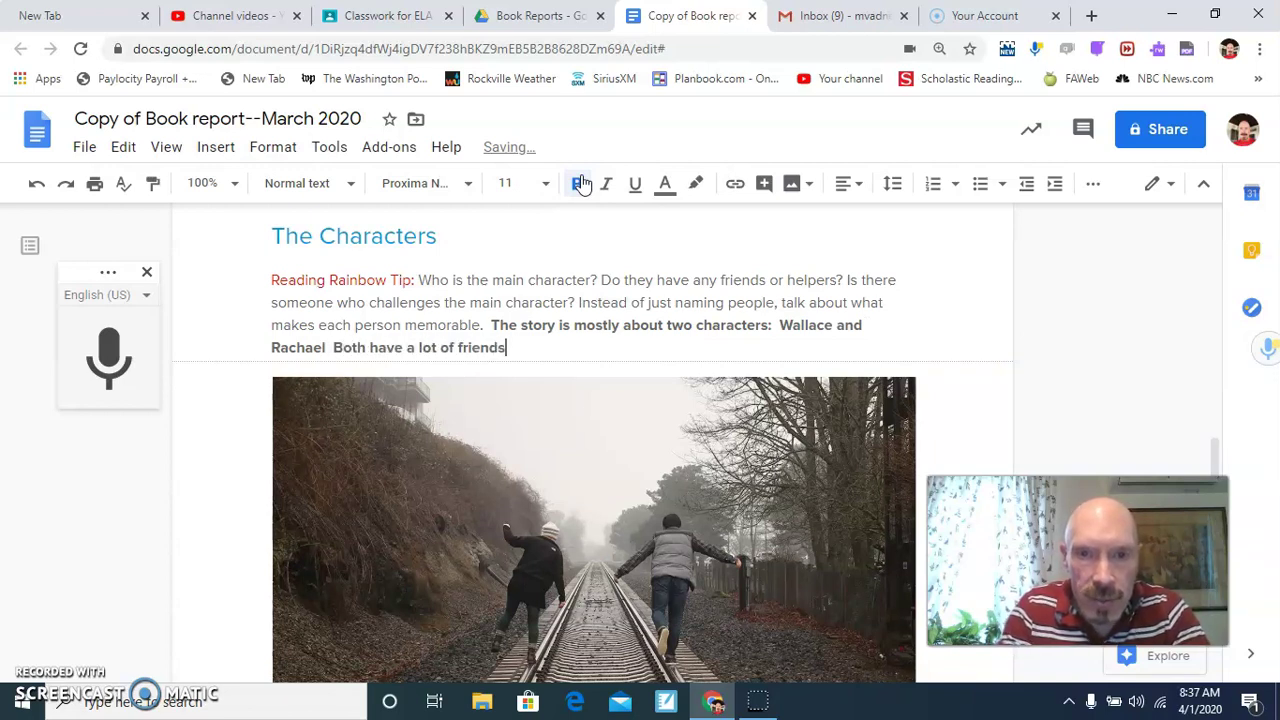
text(.  Wallace is o)
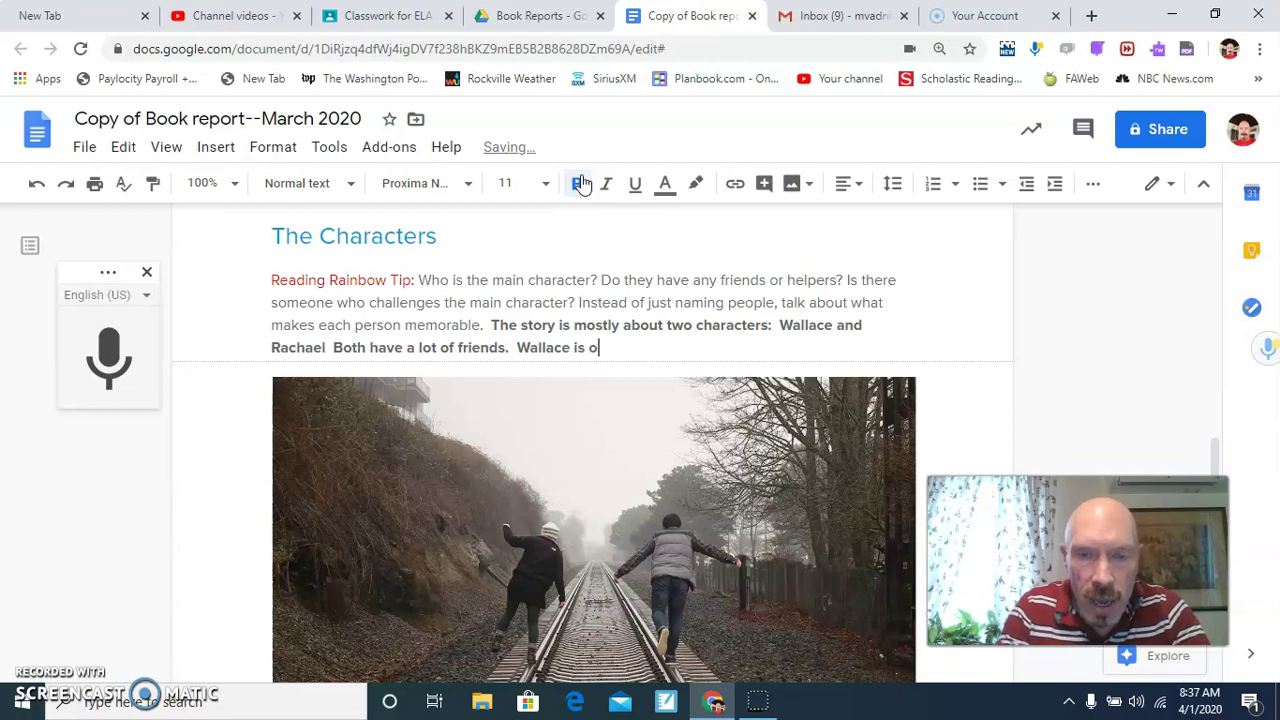
text(n a football)
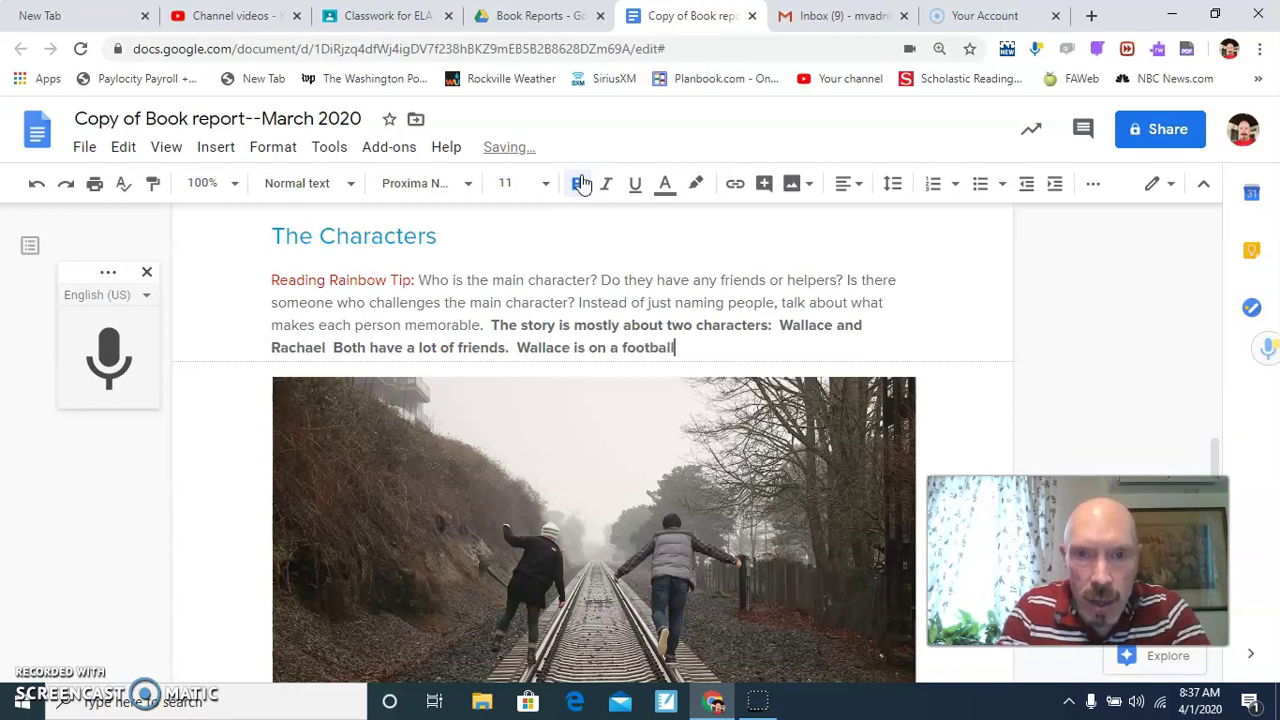
text( team, and Rach)
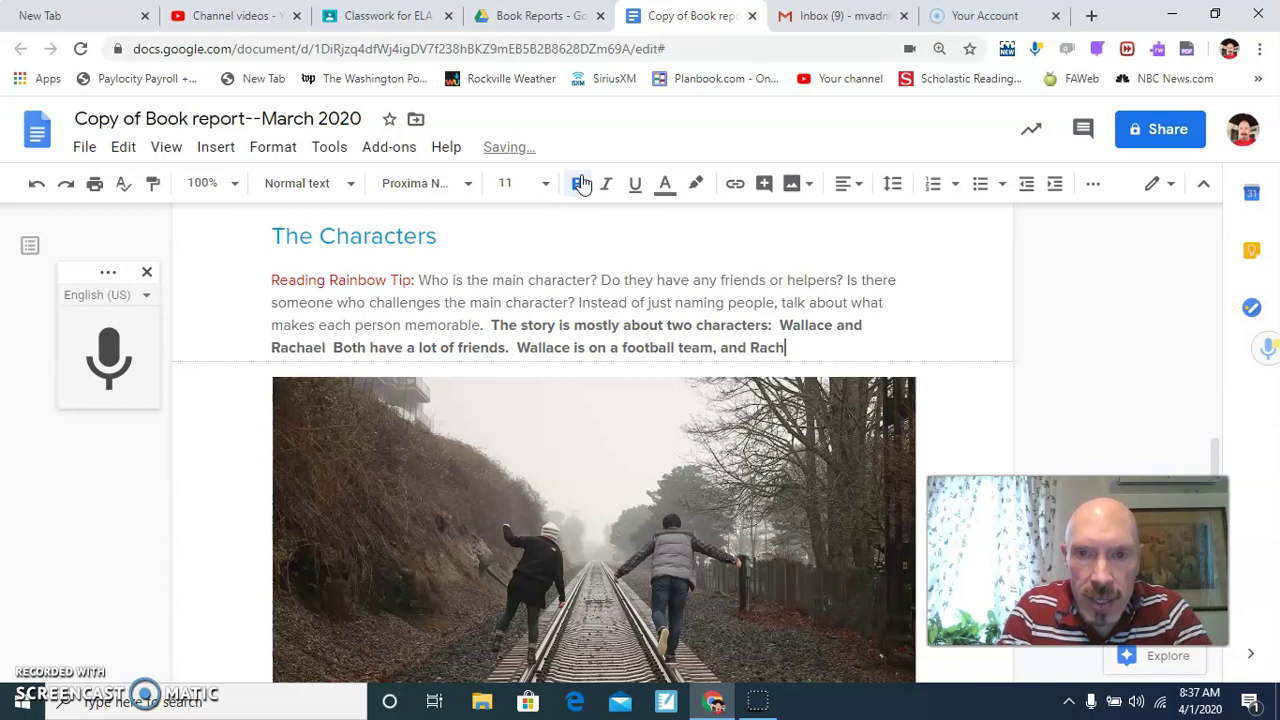
text(ael )
text(is part of)
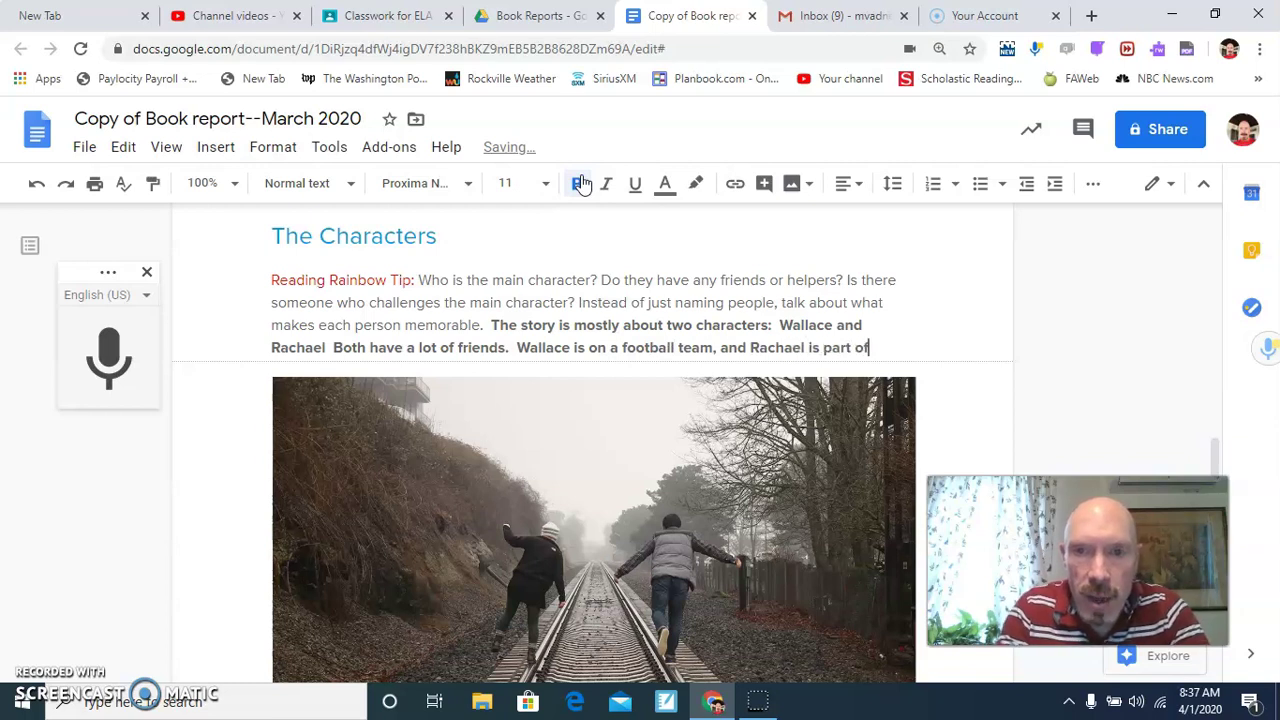
text( the drama clu)
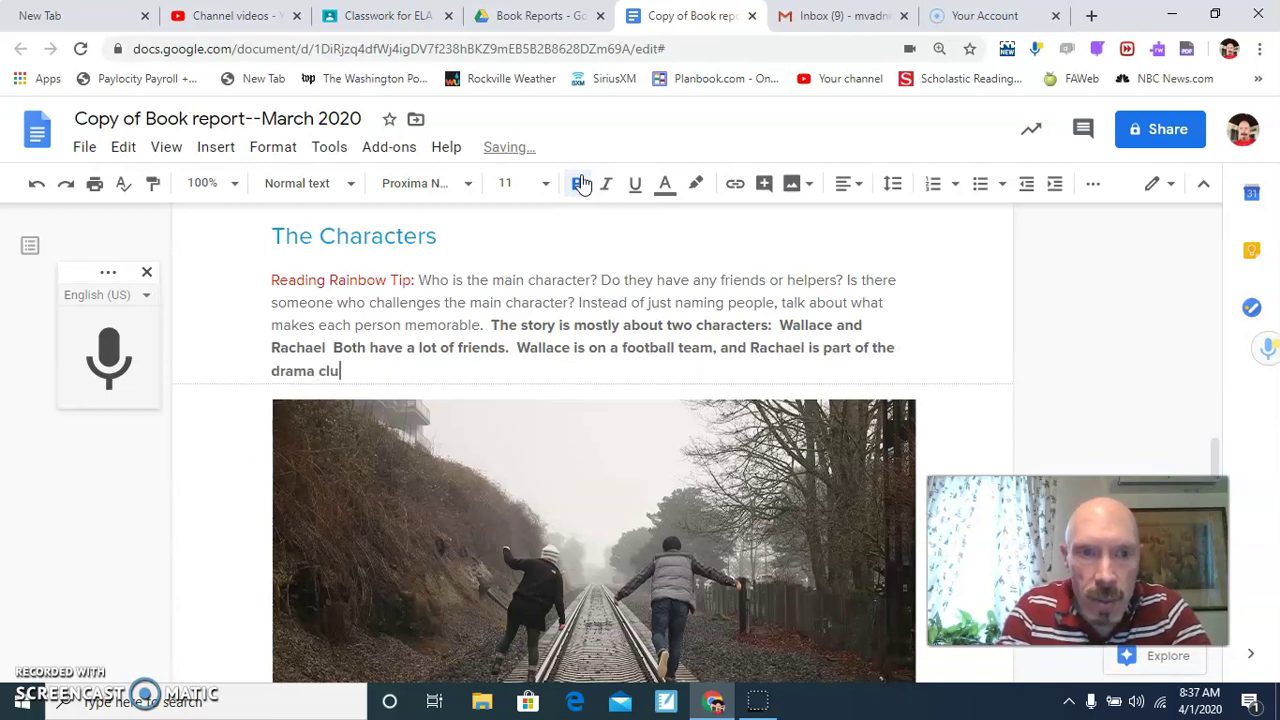
text(b.  There is also th)
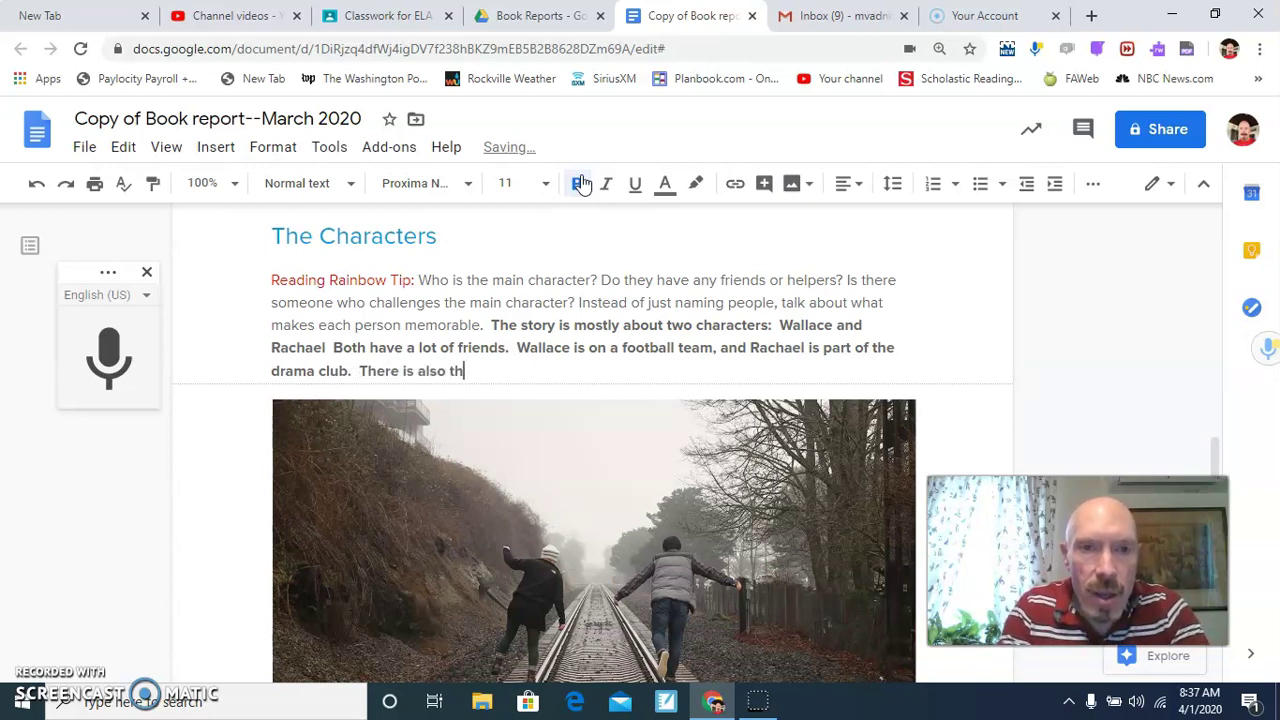
text(e anto)
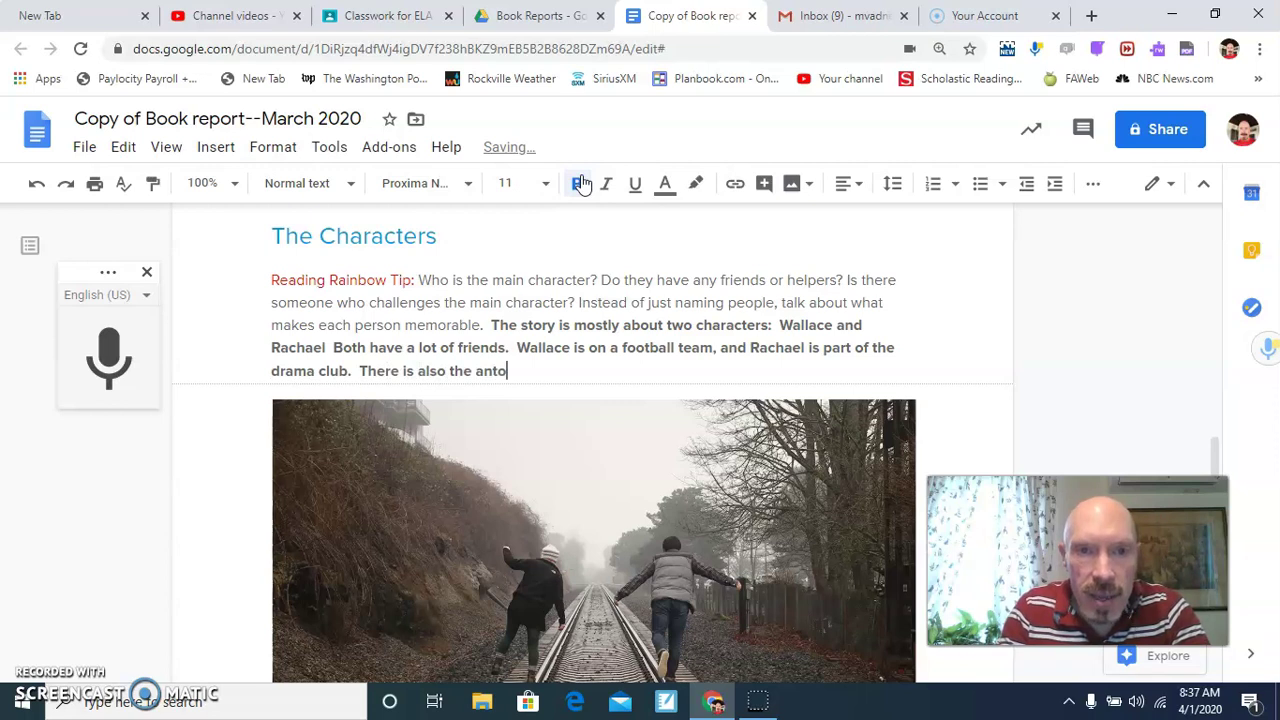
key(BackSpace)
text(agonist)
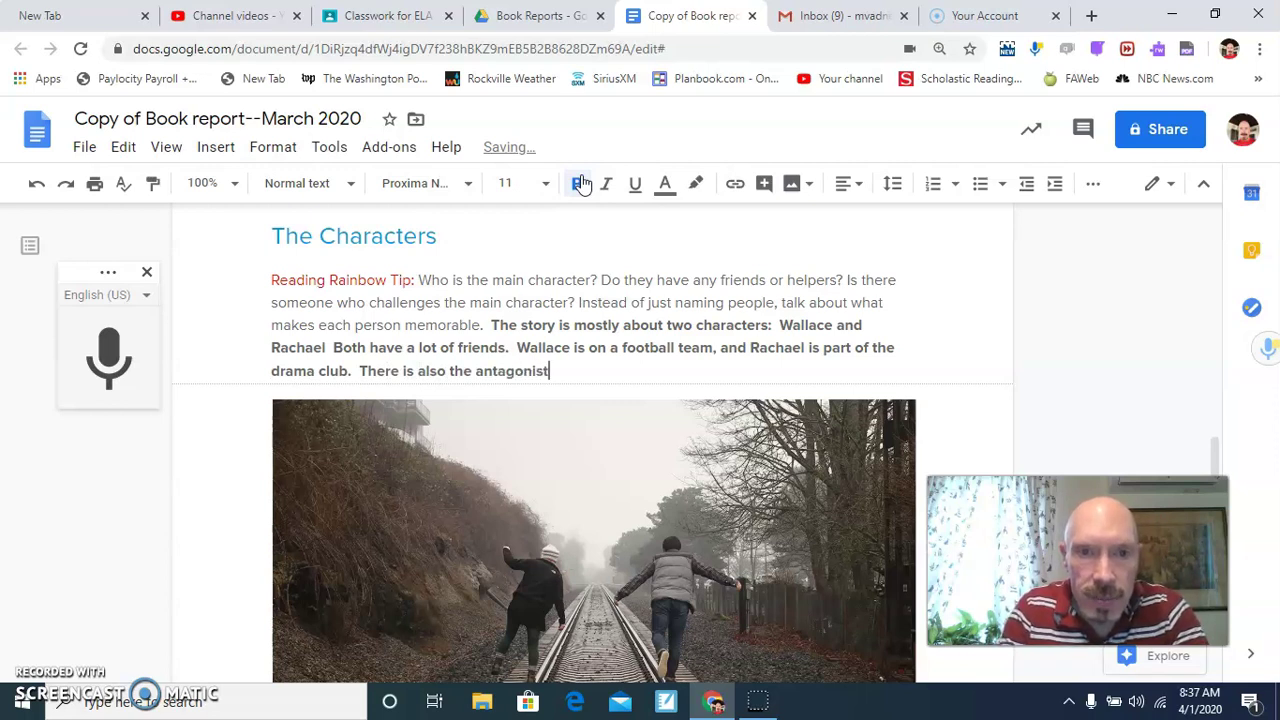
text(--Mr.)
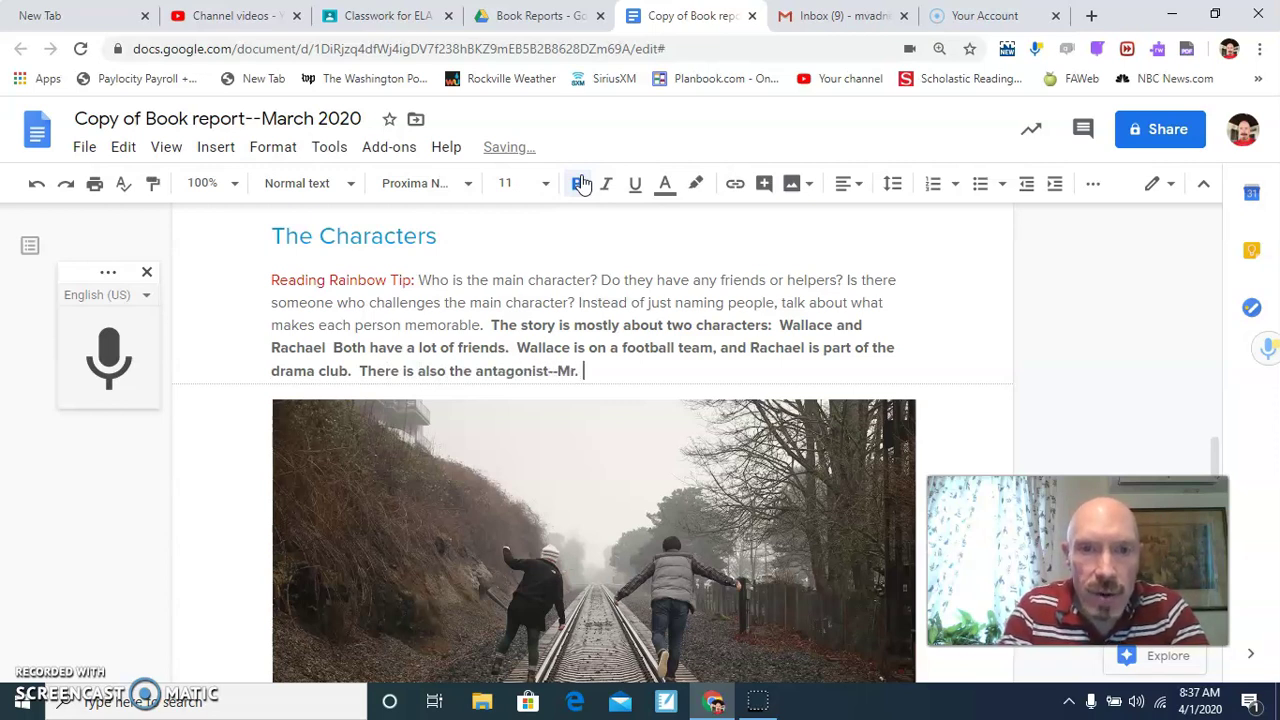
text(man.)
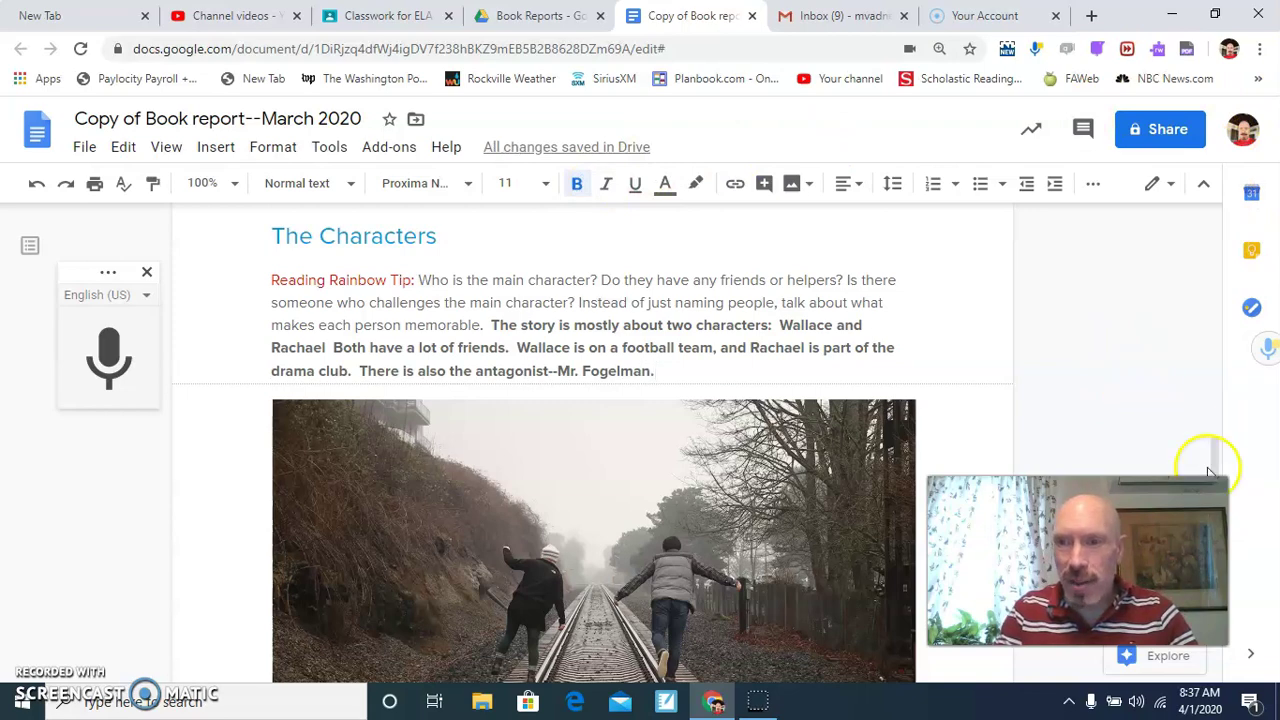
Scroll through the Plot prompts, clicking under the Beginning item, down to the Conclusion heading.
drag(1222, 468, 1220, 555)
scroll(593, 430, down, 3)
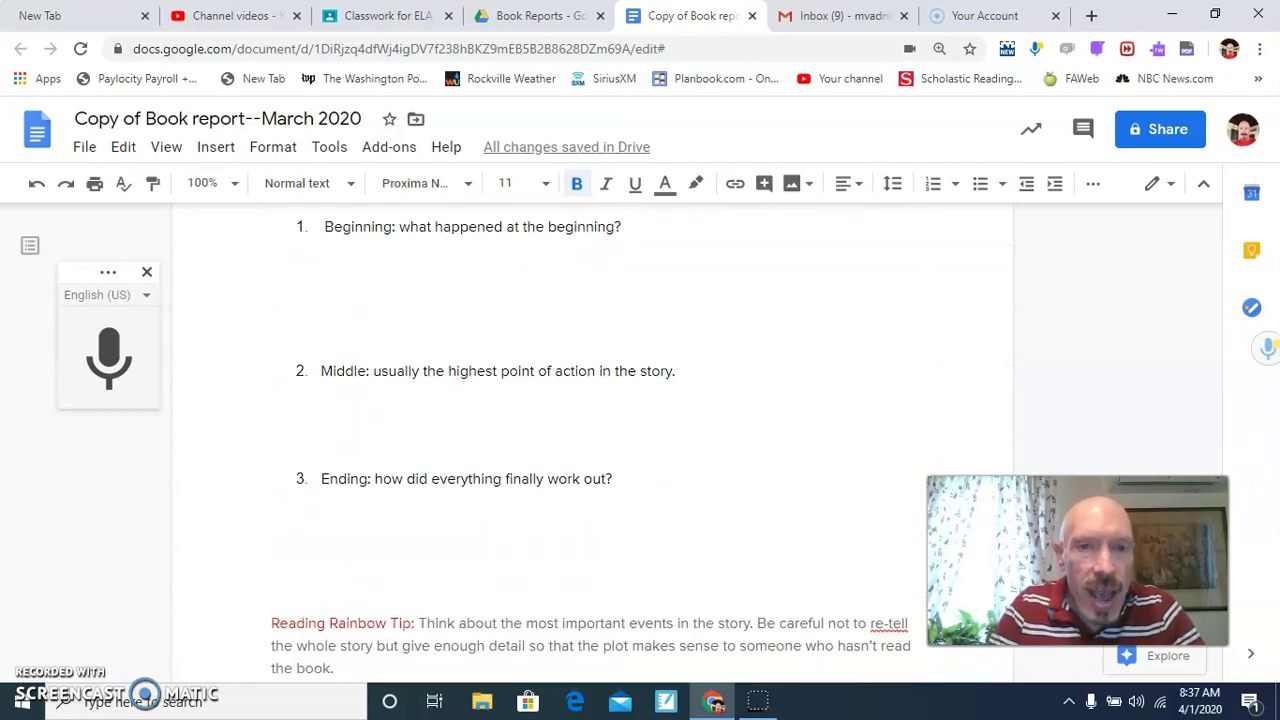
click(331, 307)
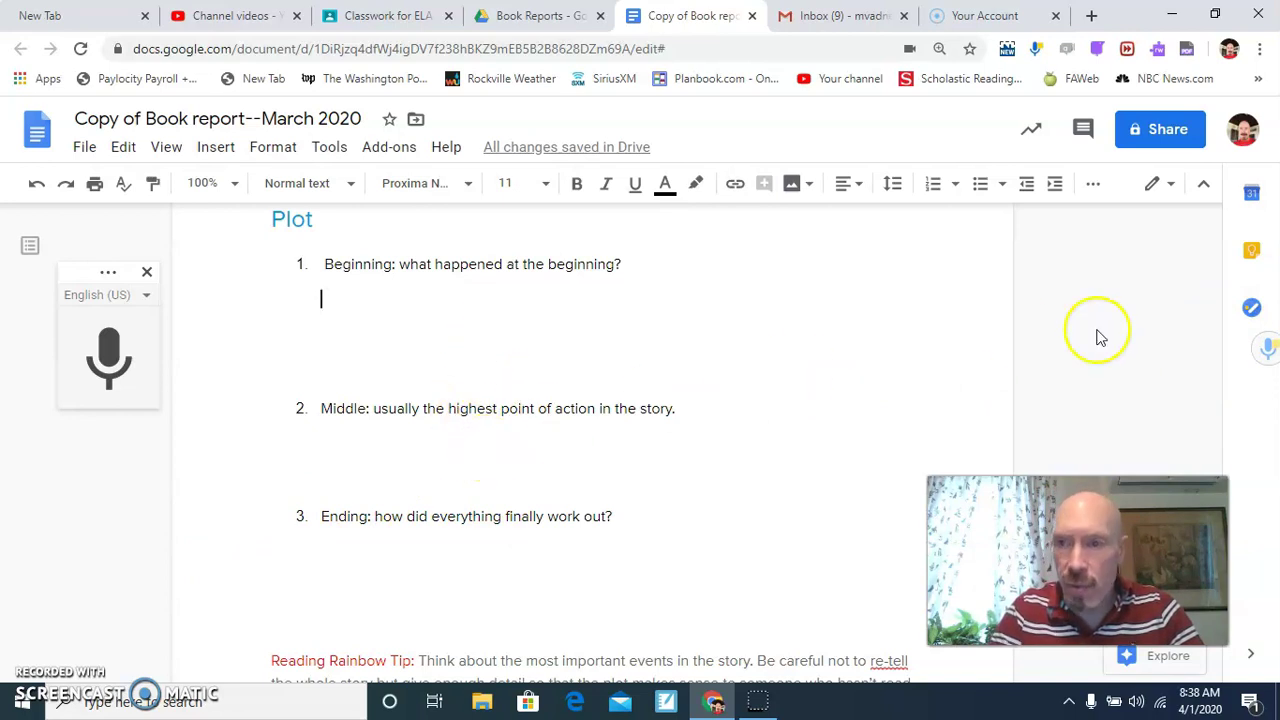
scroll(906, 370, down, 3)
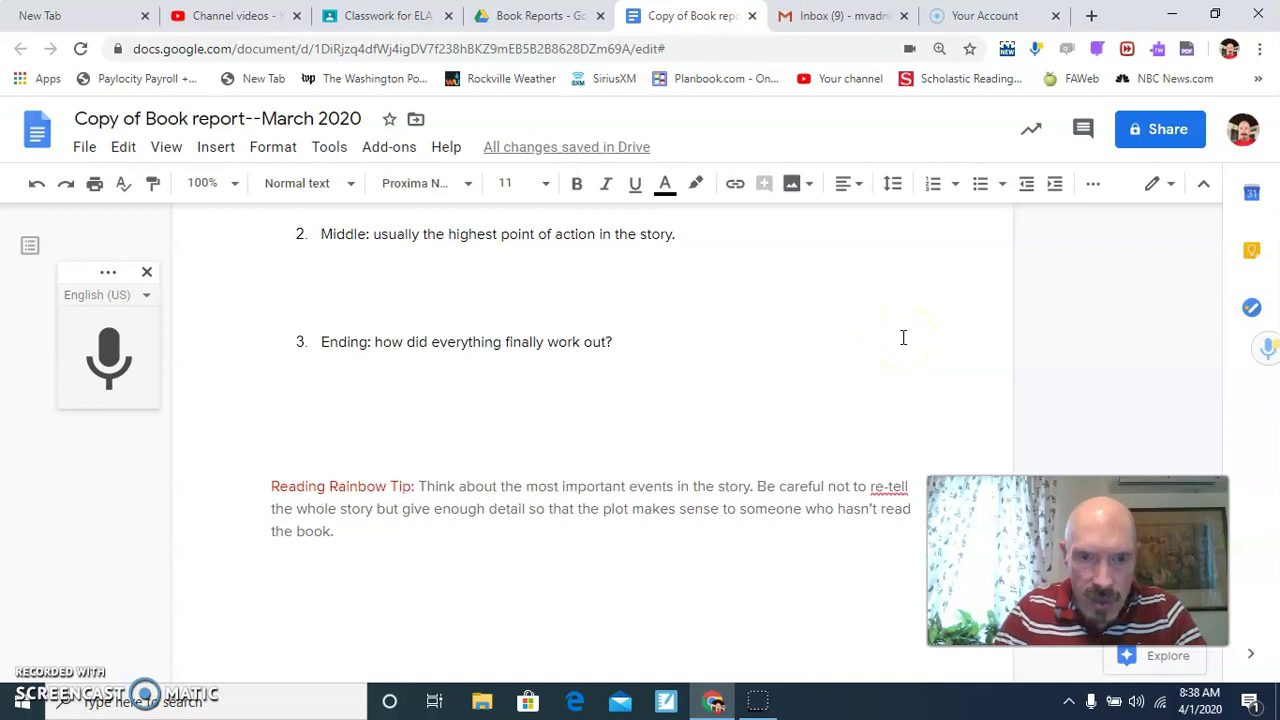
scroll(903, 337, down, 3)
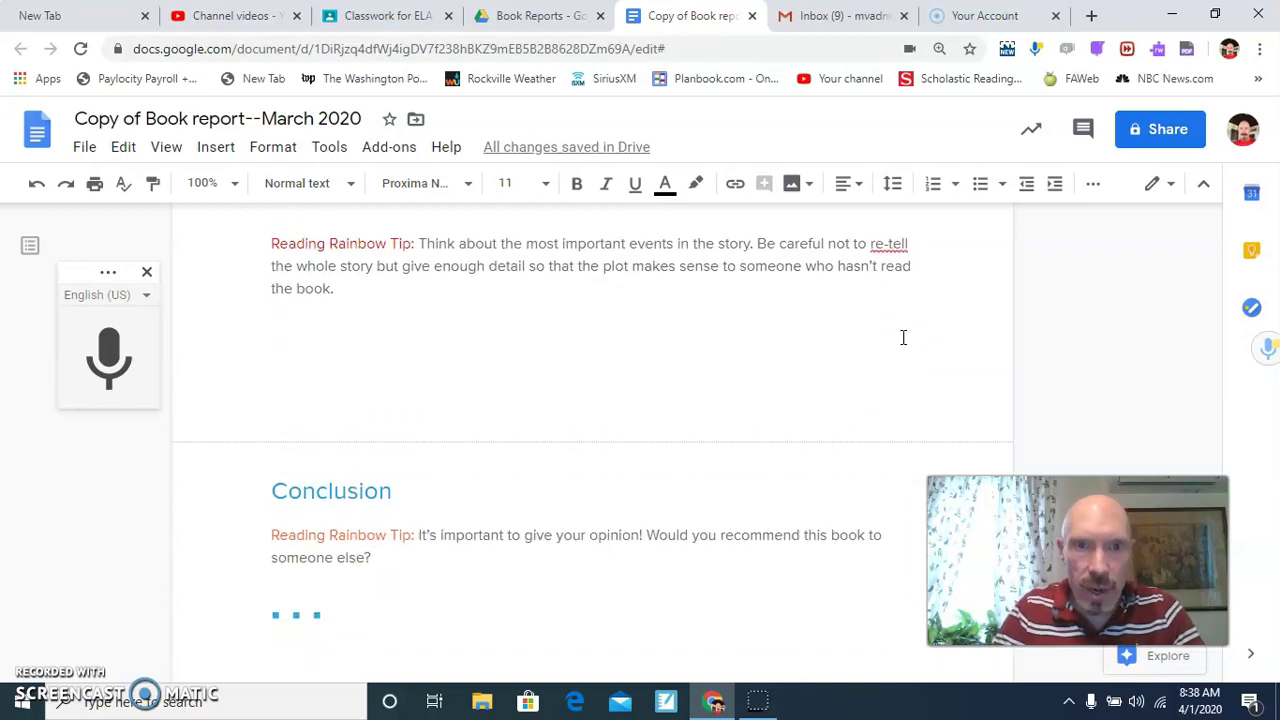
scroll(903, 337, down, 1)
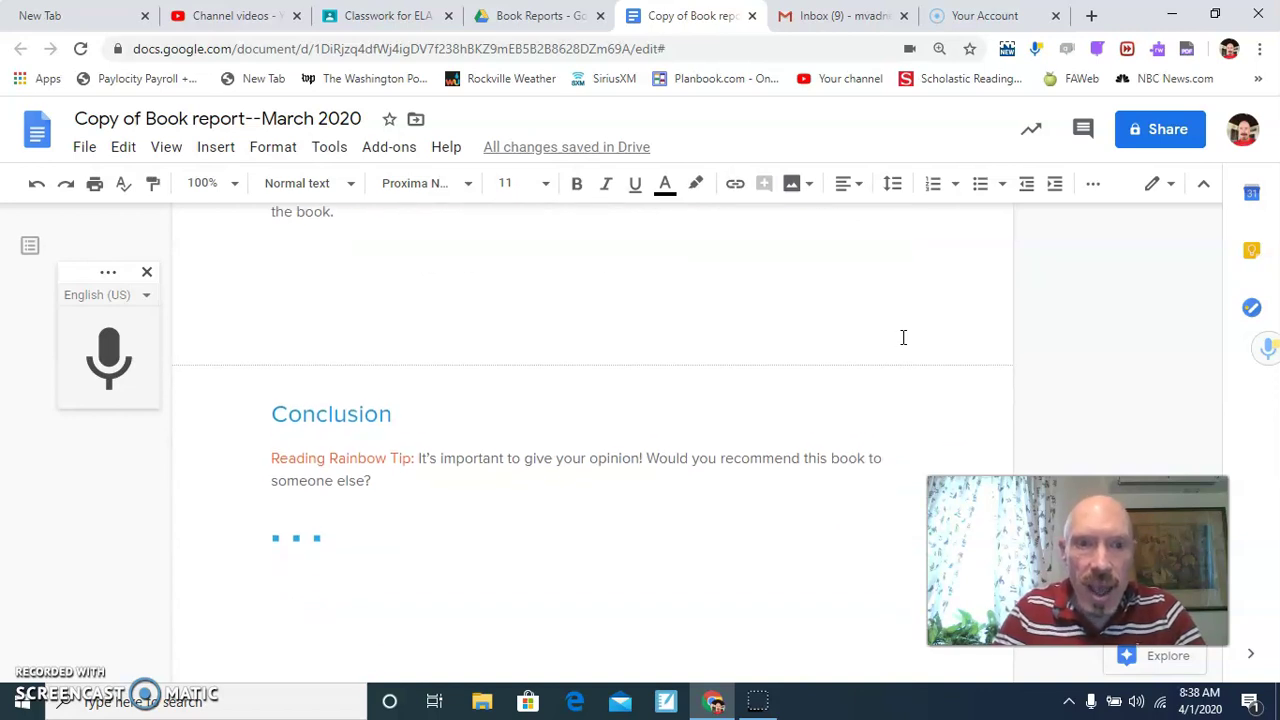
click(650, 468)
key(ctrl+shift+Down)
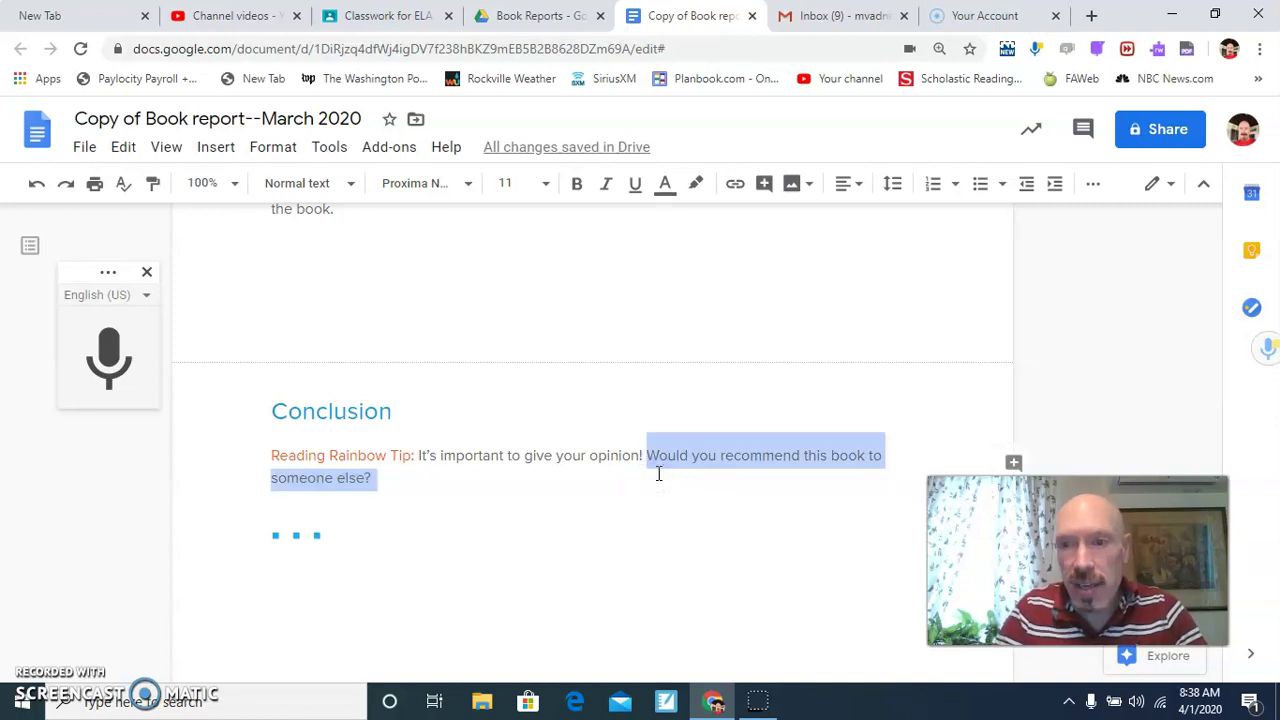
click(399, 506)
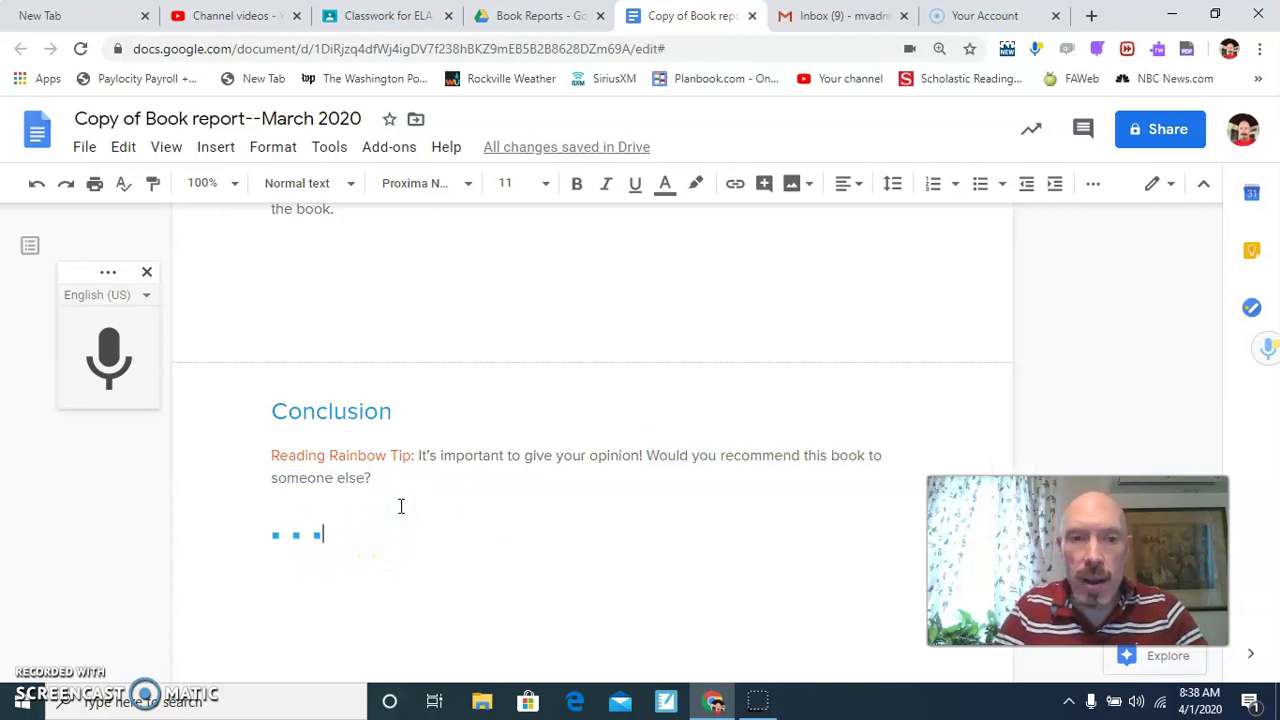
click(286, 539)
click(323, 541)
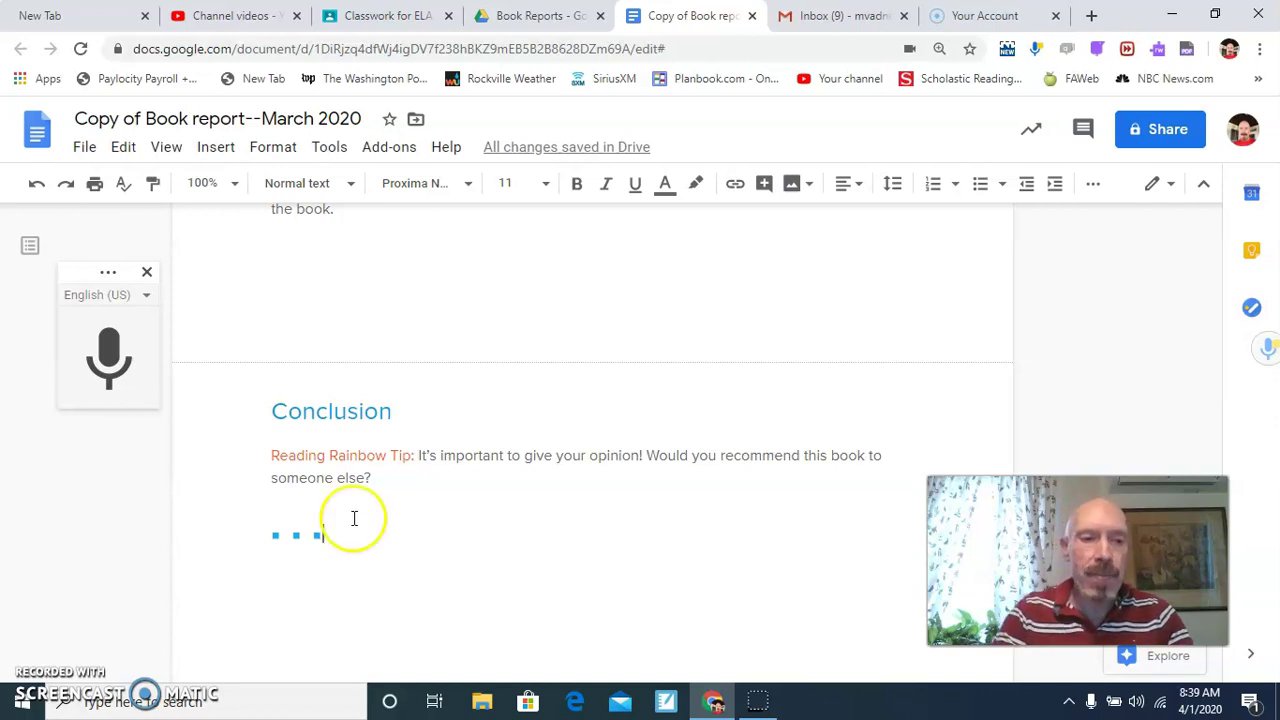
click(40, 678)
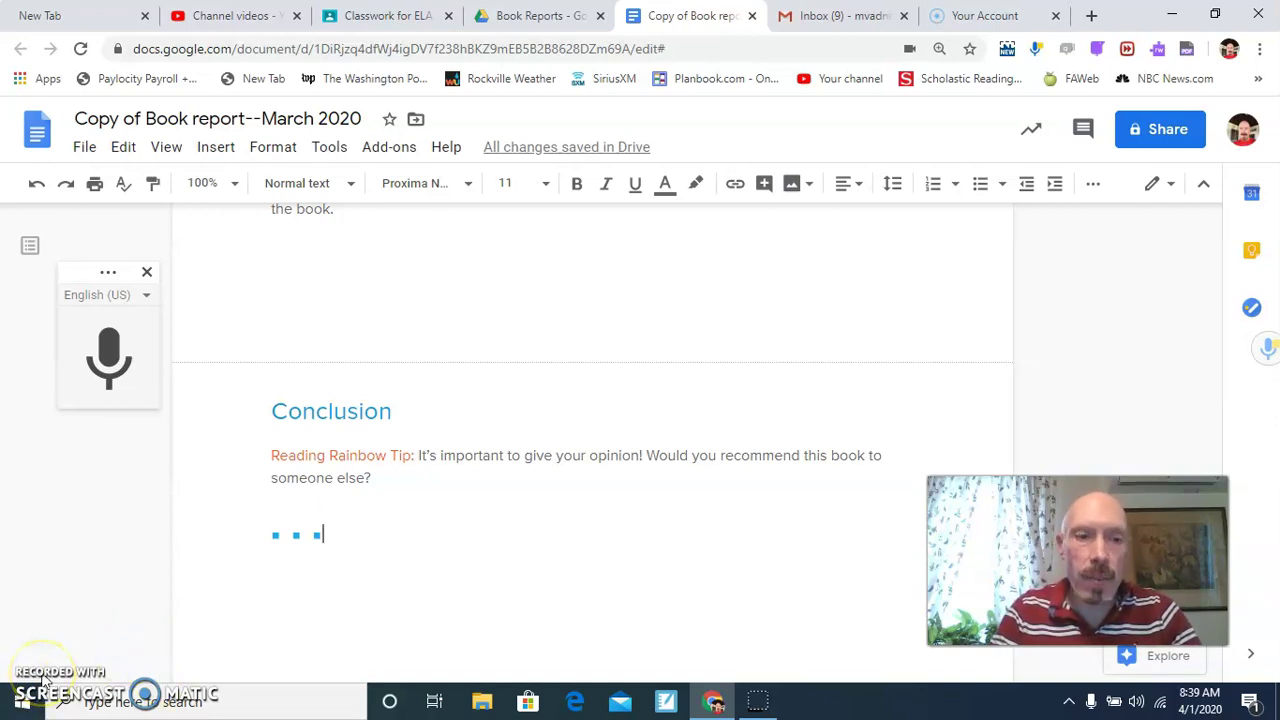